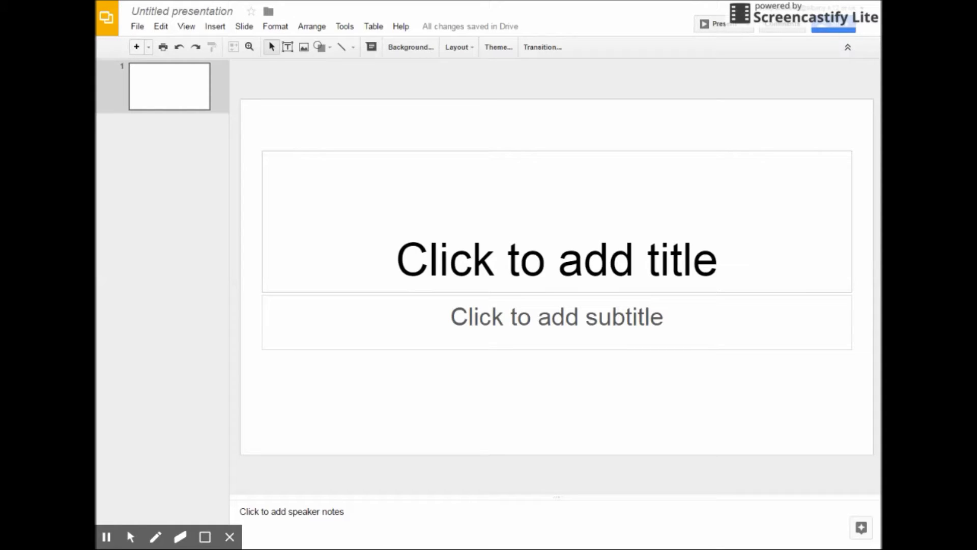
- Rename the untitled presentation to 'Claudette Colvin' and bring up the themes list
left_click(194, 12)
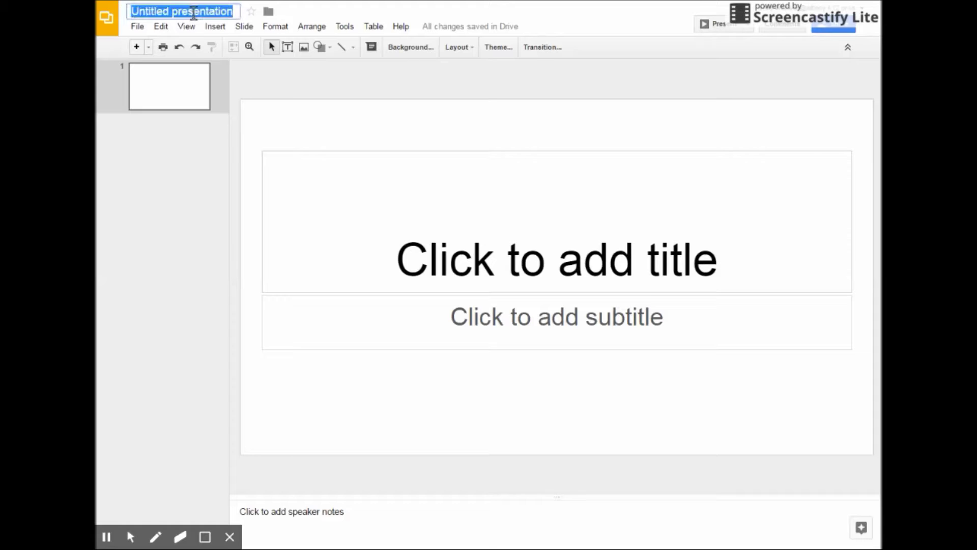
type("Cla")
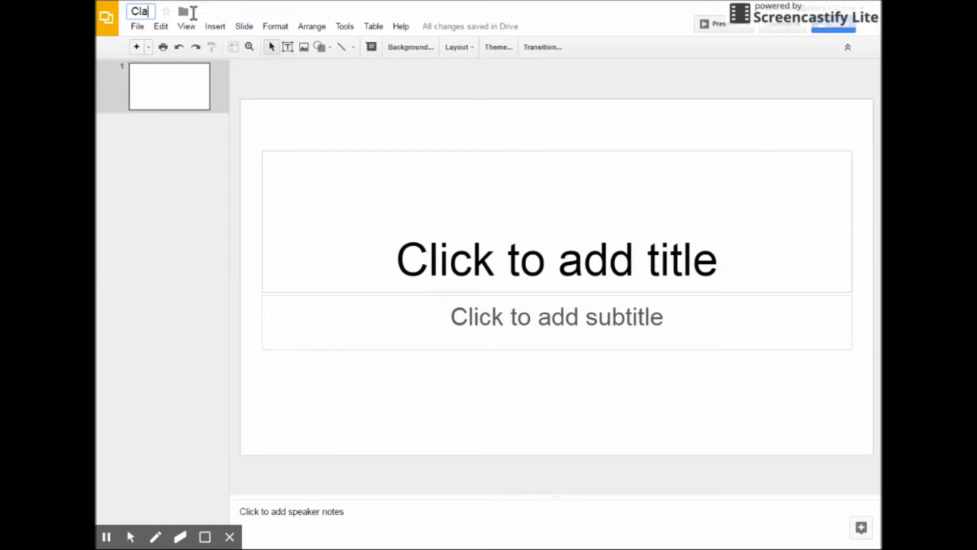
type("udette ")
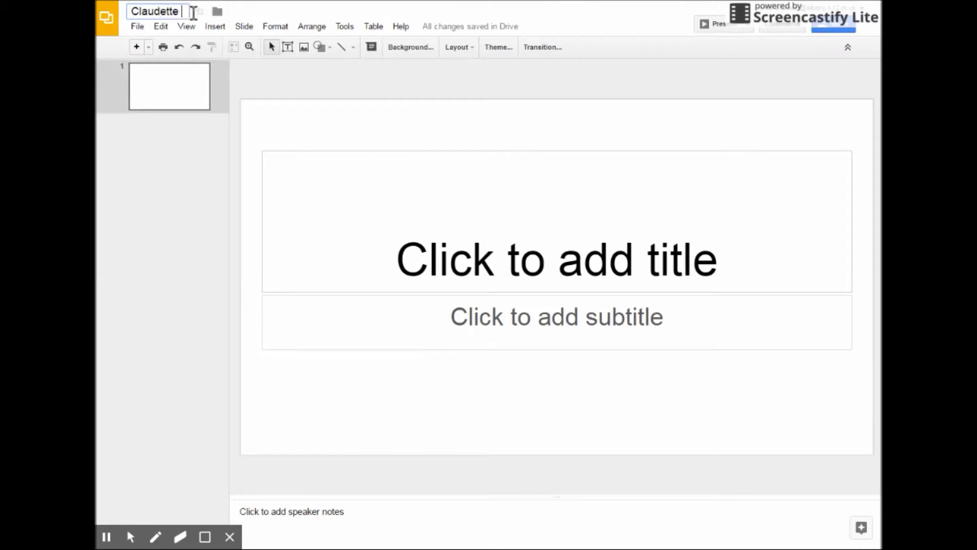
type("Colvin")
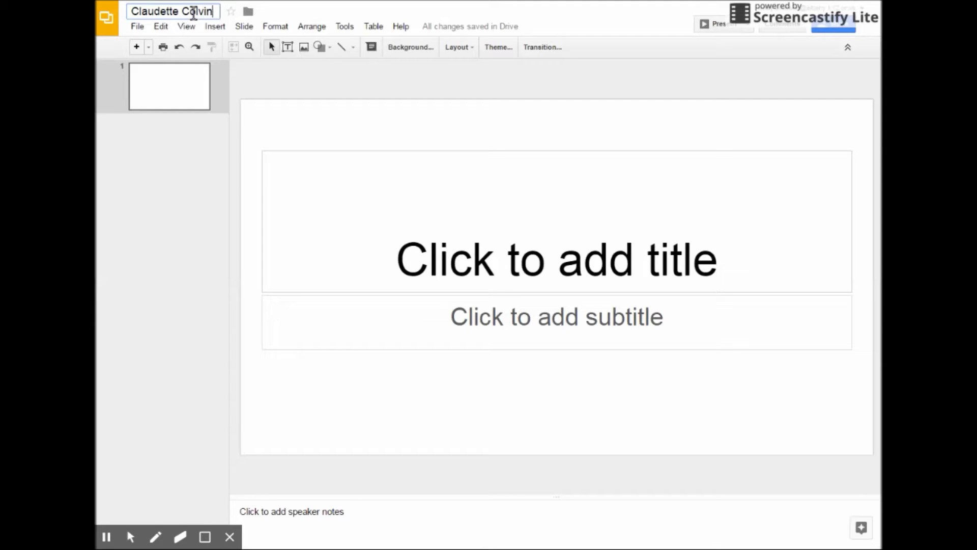
left_click(309, 87)
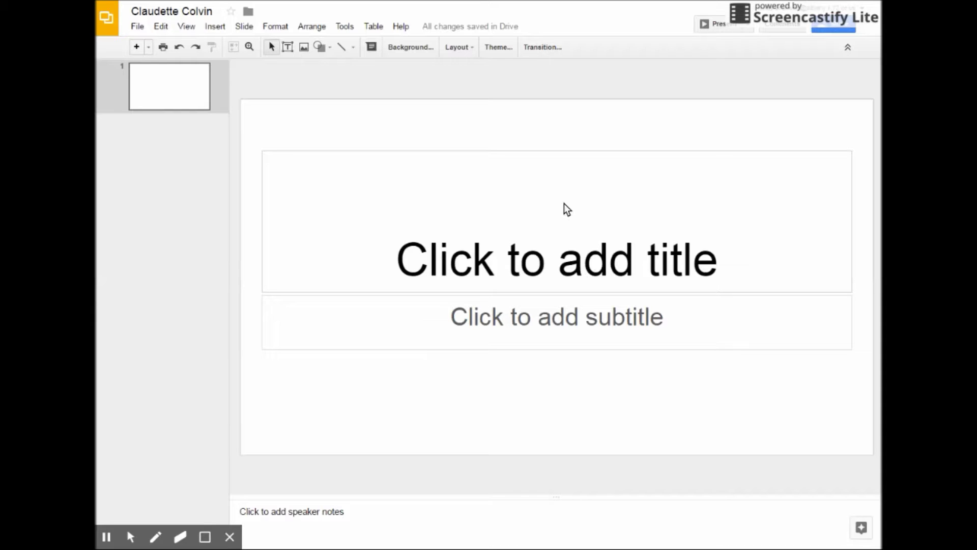
left_click(499, 48)
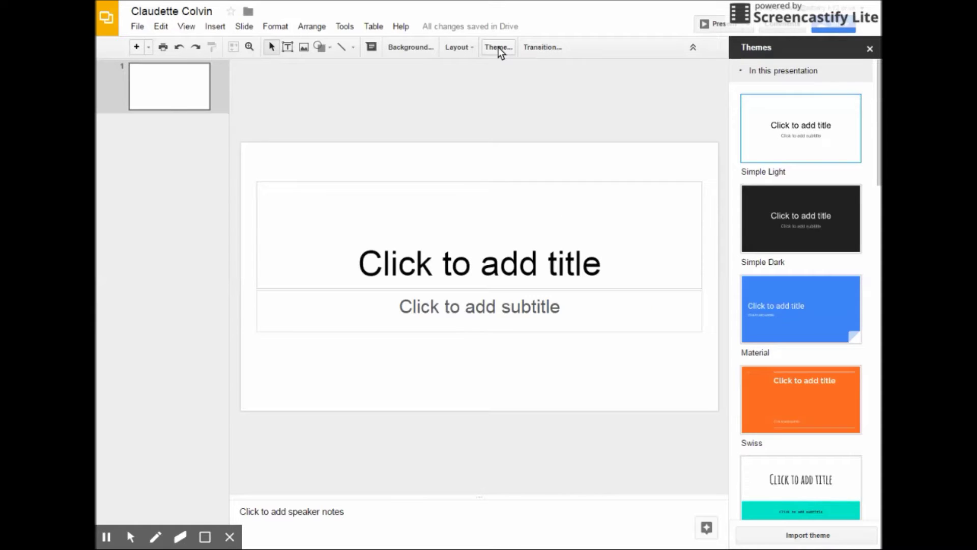
- Scroll down the themes list and apply the Tropic theme to the deck
scroll(758, 150, "down", 3)
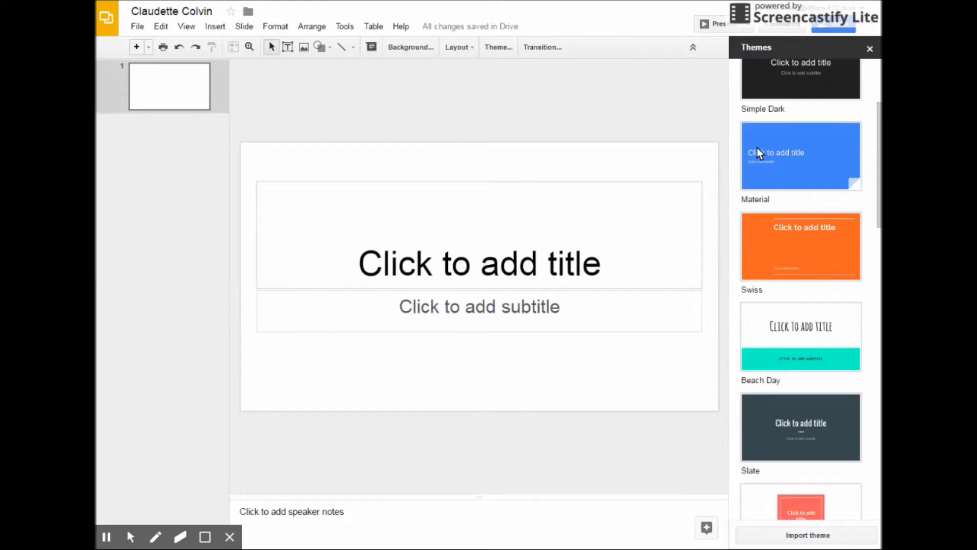
scroll(757, 148, "down", 8)
scroll(756, 147, "down", 8)
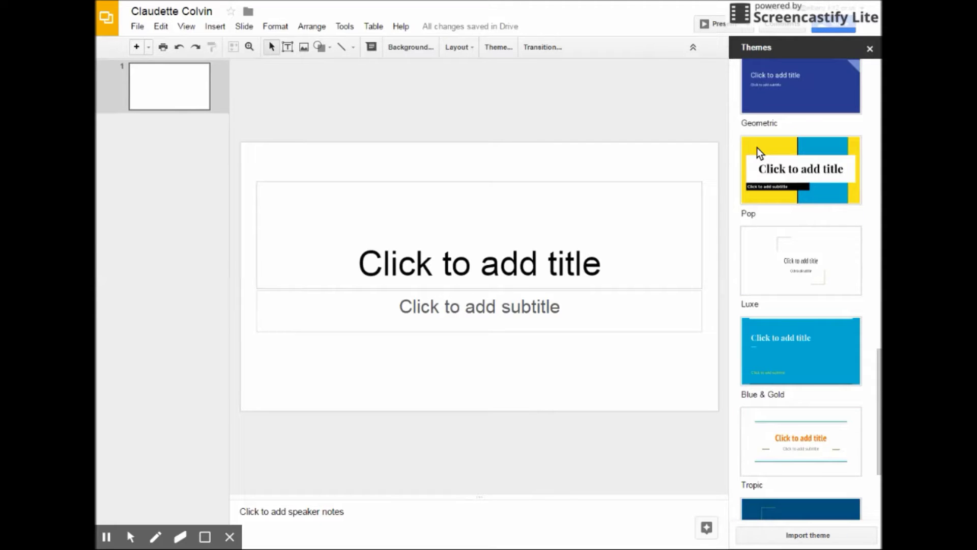
scroll(757, 148, "down", 3)
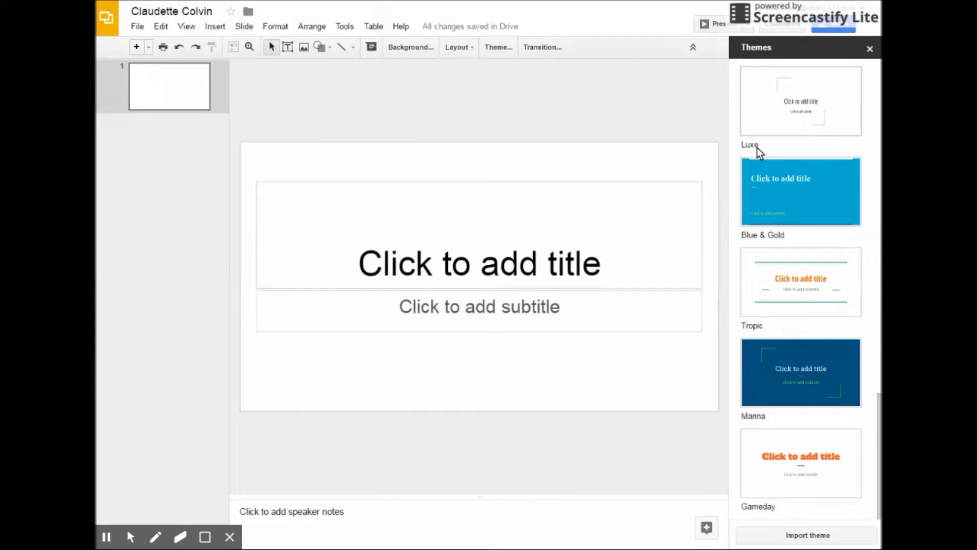
left_click(796, 303)
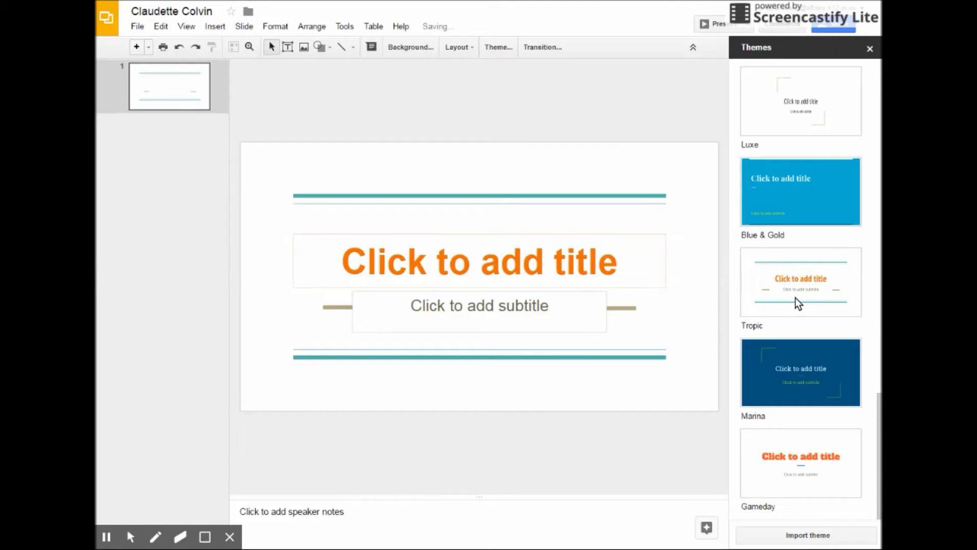
left_click(558, 269)
- Title the first slide 'Claudette Colvin' and enter the author's name as the subtitle
type("Cl")
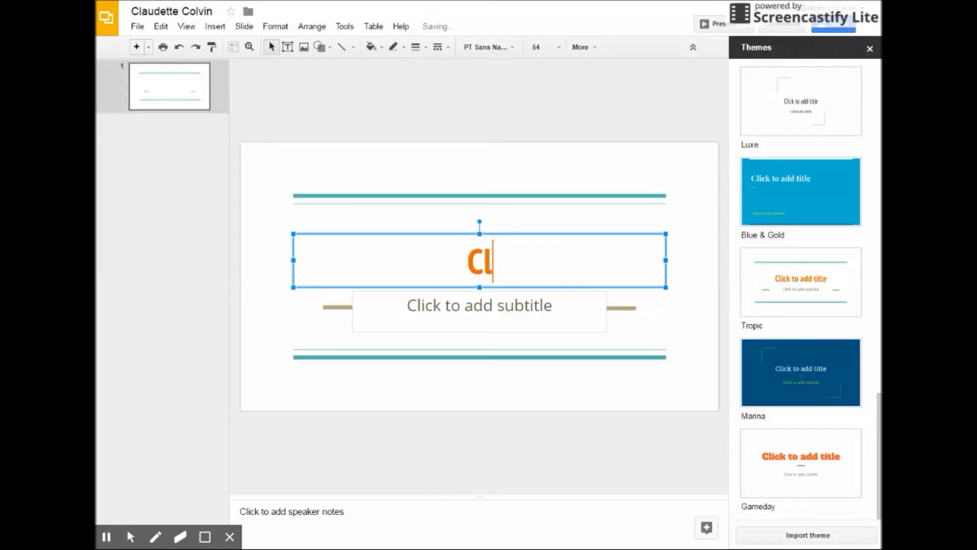
type("audette")
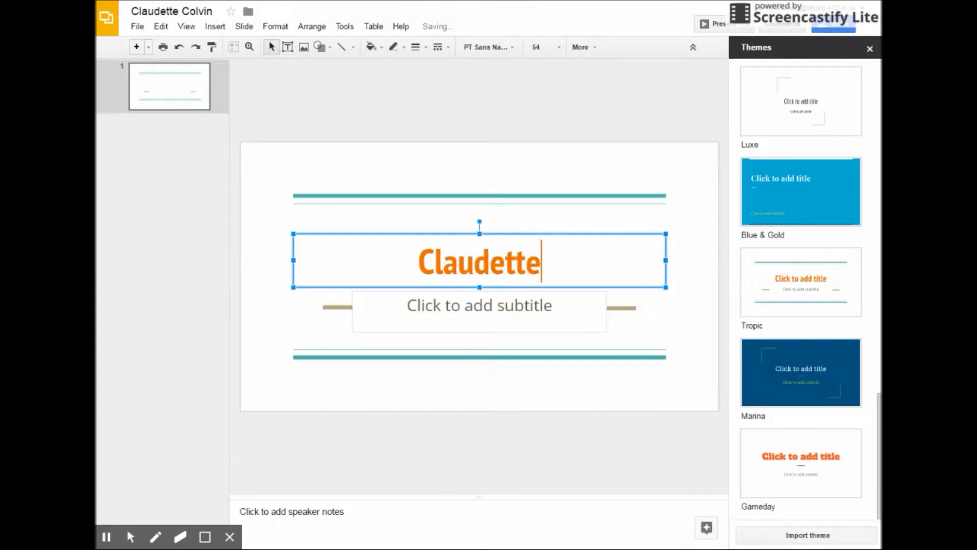
type(" C")
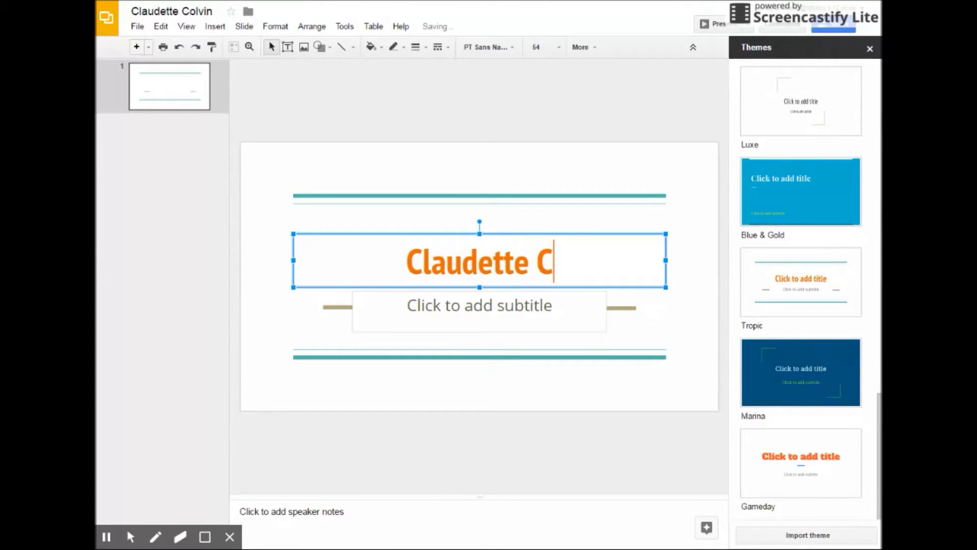
type("olvin")
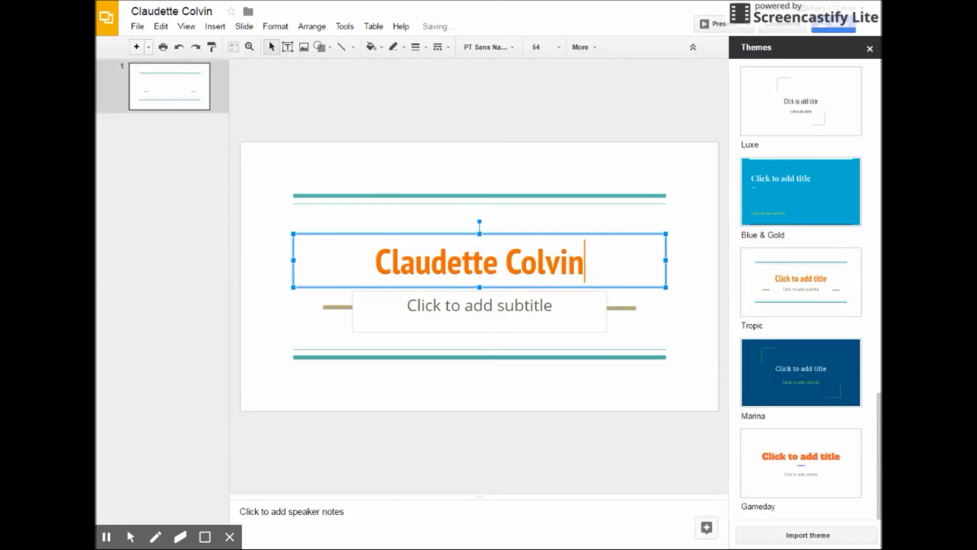
left_click(536, 310)
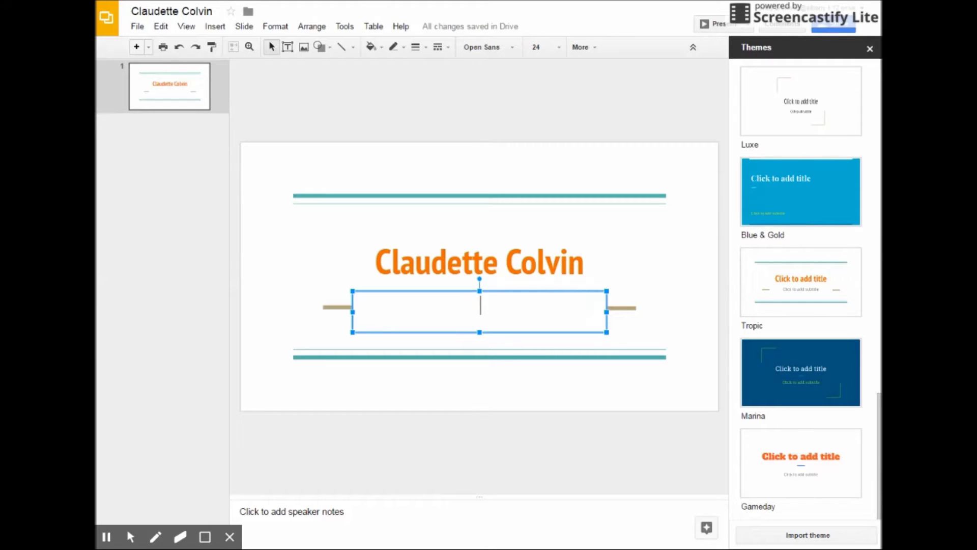
type("Sha")
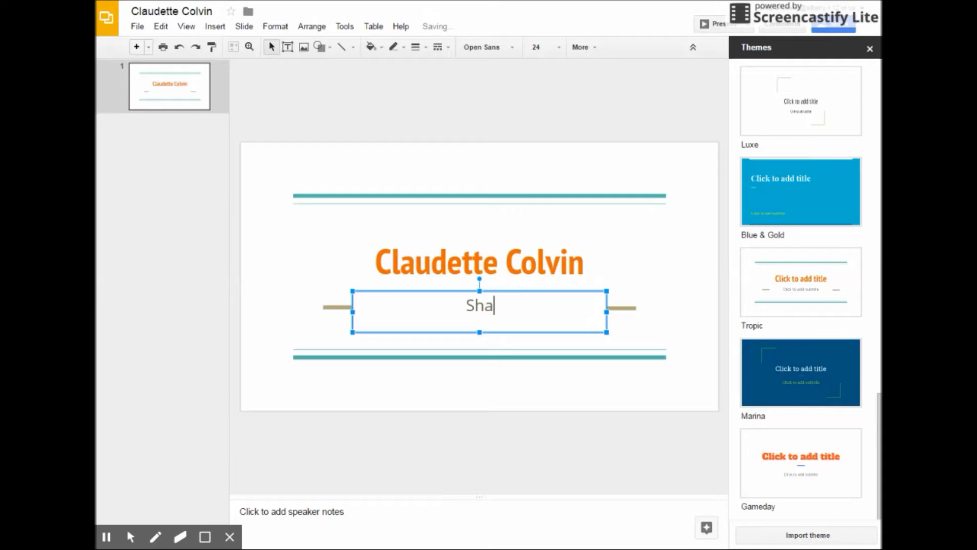
type("y Br")
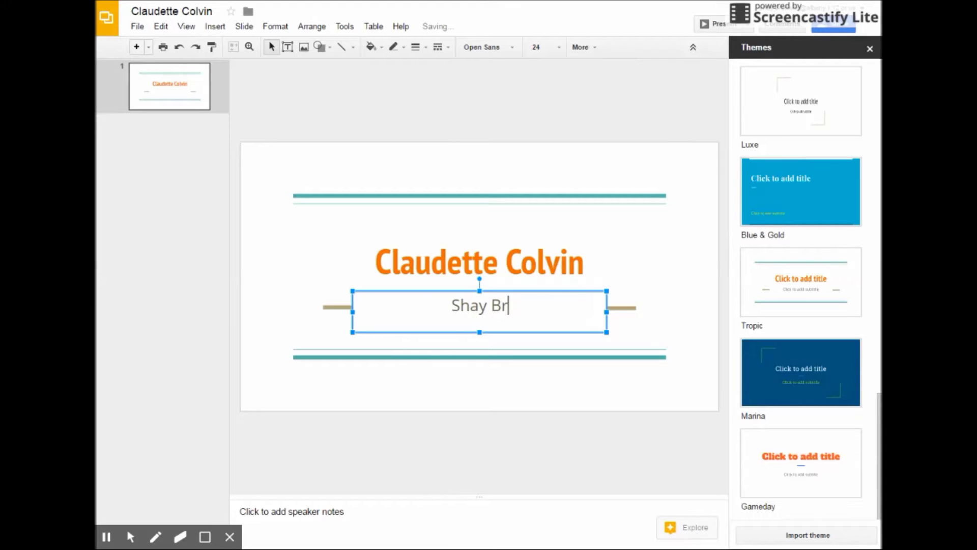
type("unson")
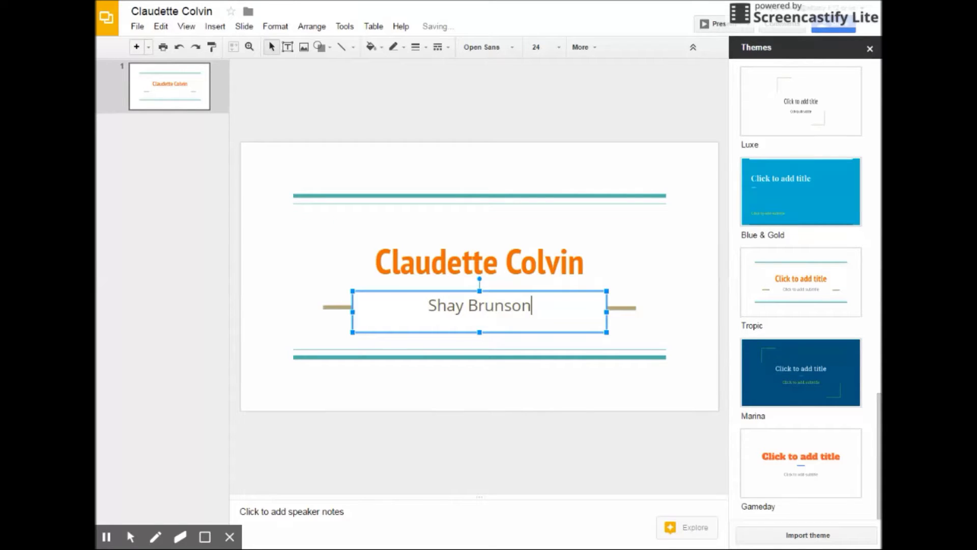
left_click(649, 171)
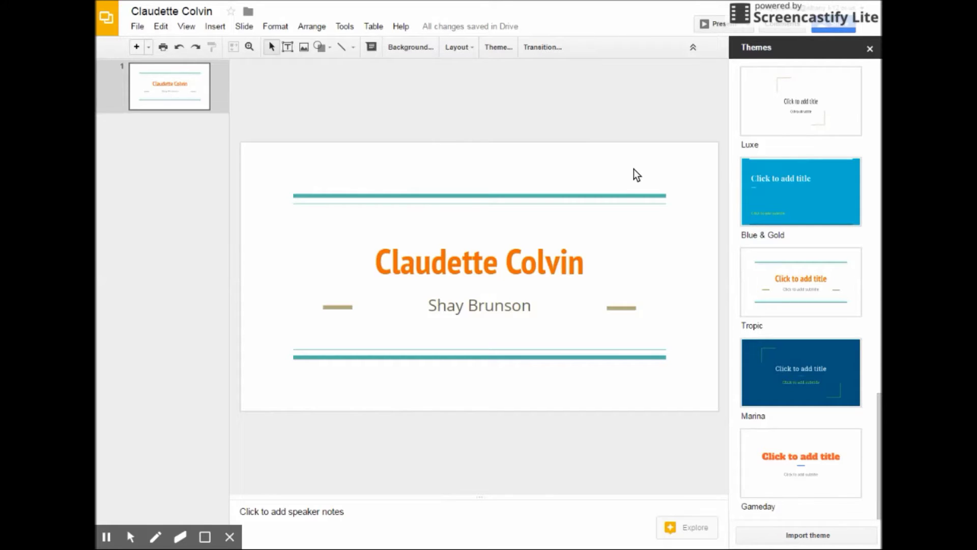
left_click(233, 31)
- Add a new slide titled 'Be Proud of Who You Are', capitalizing the 'Y' in 'You'
left_click(250, 46)
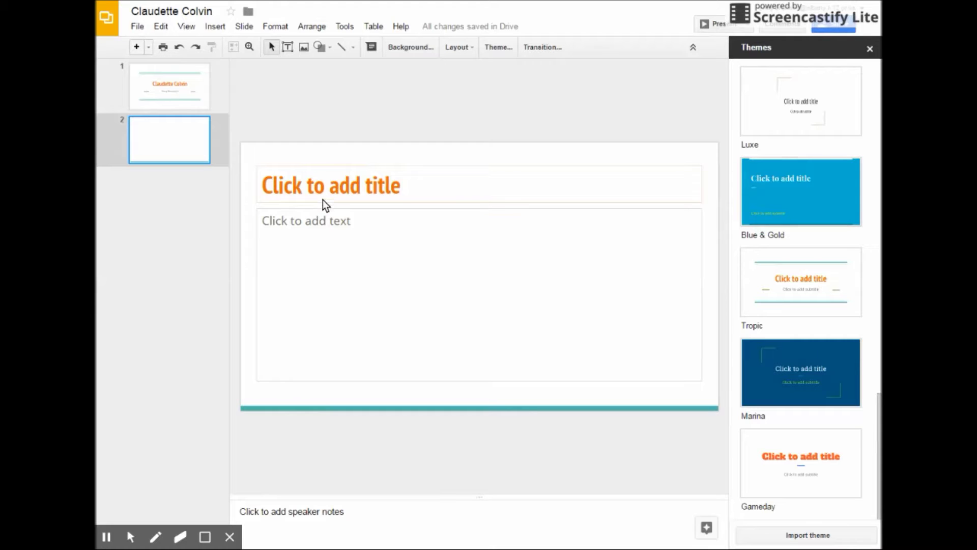
left_click(823, 133)
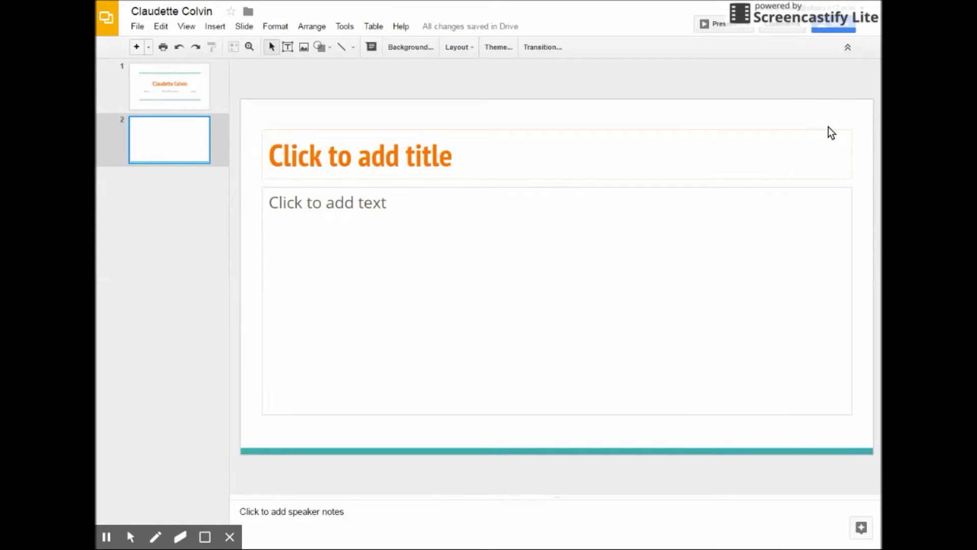
left_click(419, 166)
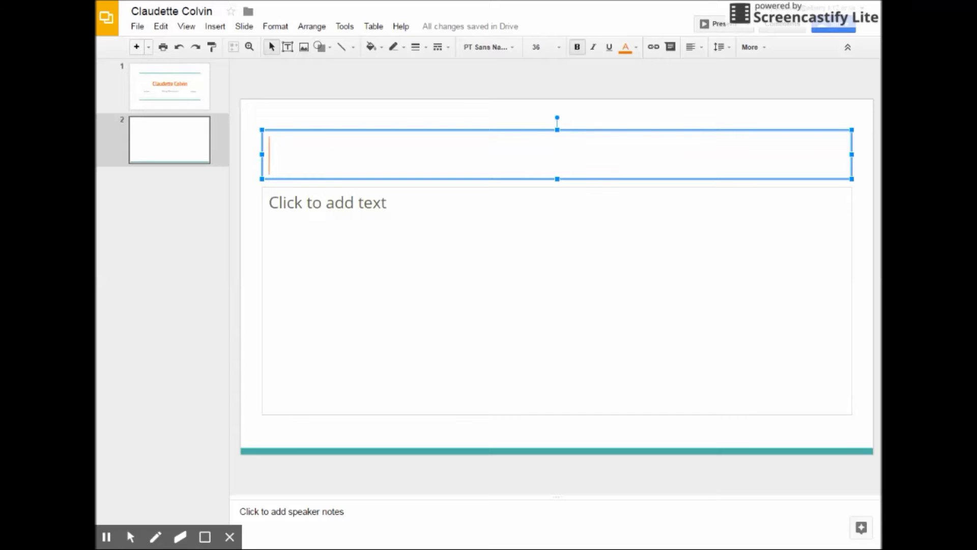
type("B")
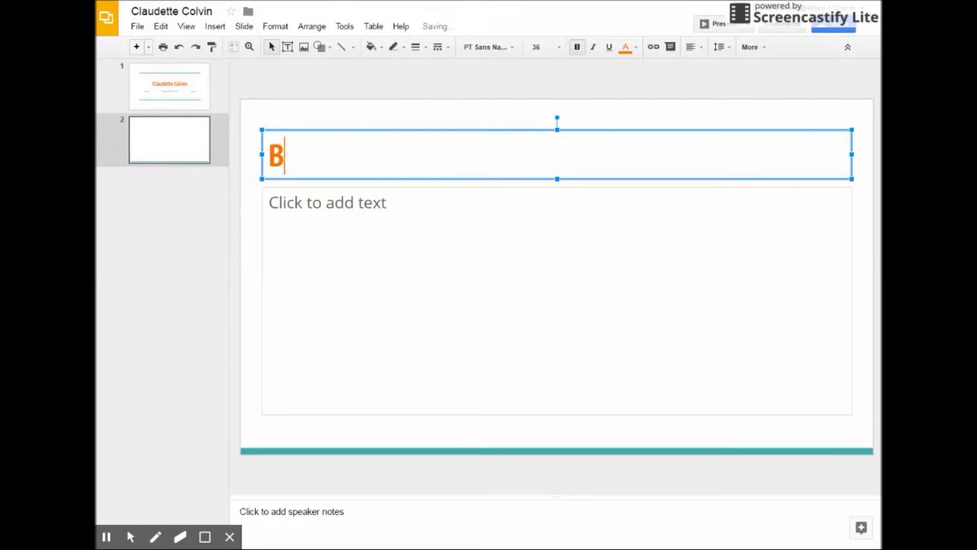
type("e Proud of ")
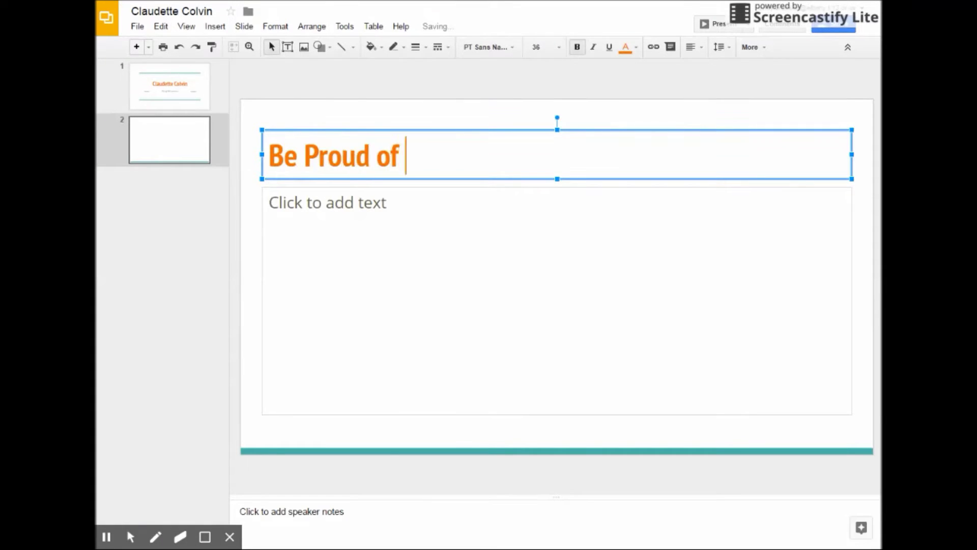
type("Who you ")
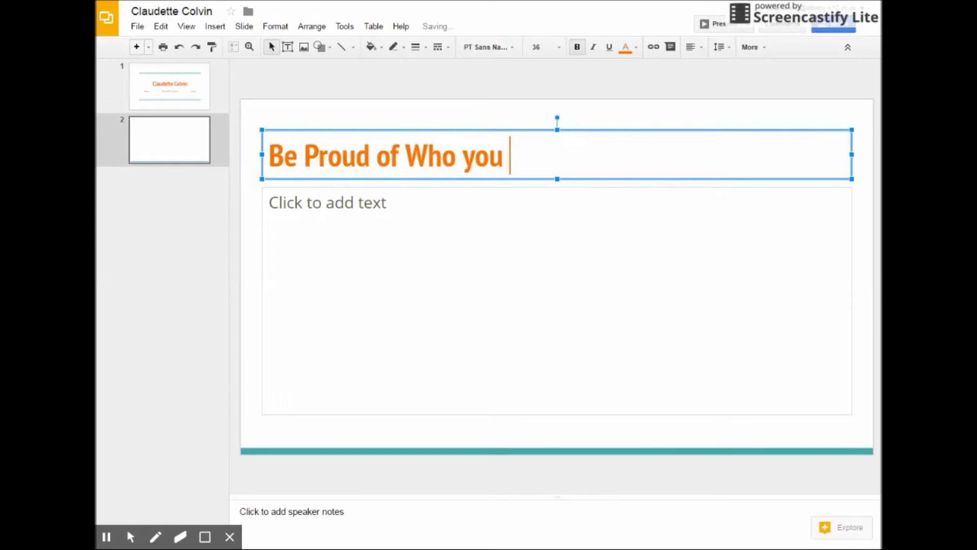
type("Are")
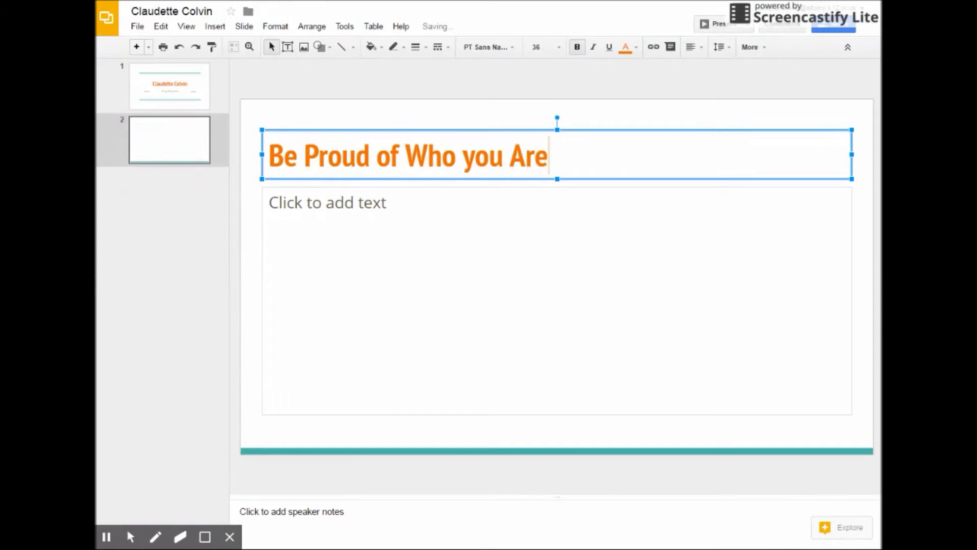
left_click(477, 161)
key("BackSpace")
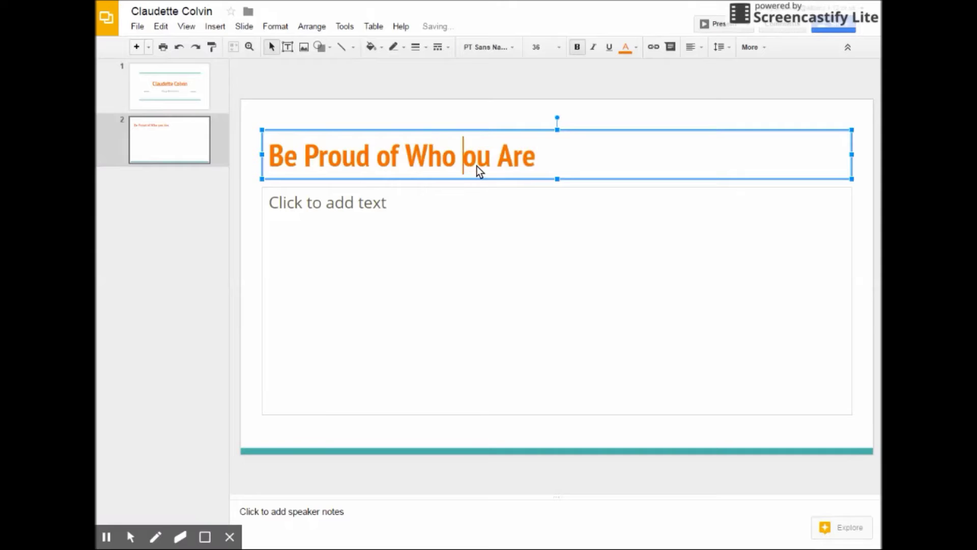
type("Y")
- Delete the second slide's empty body text box
left_click(460, 236)
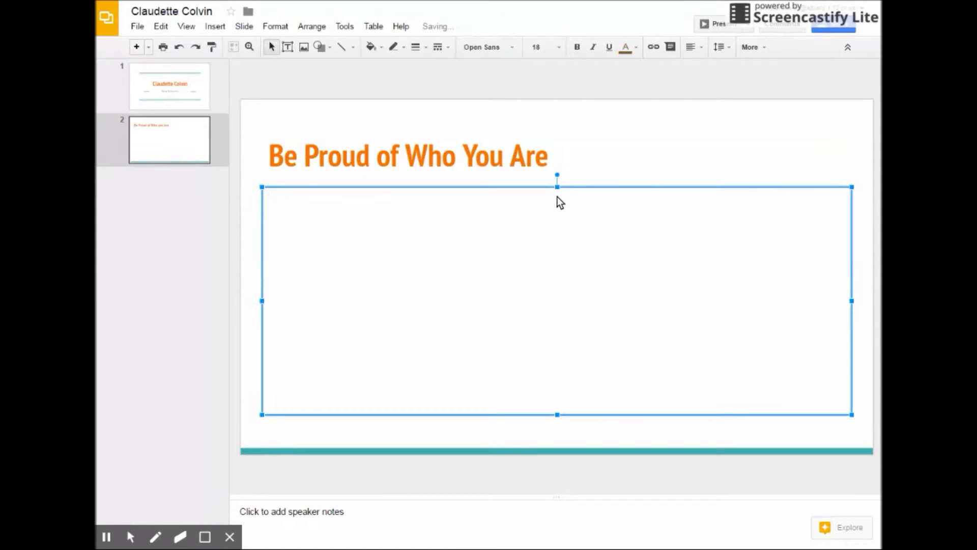
left_click(529, 187)
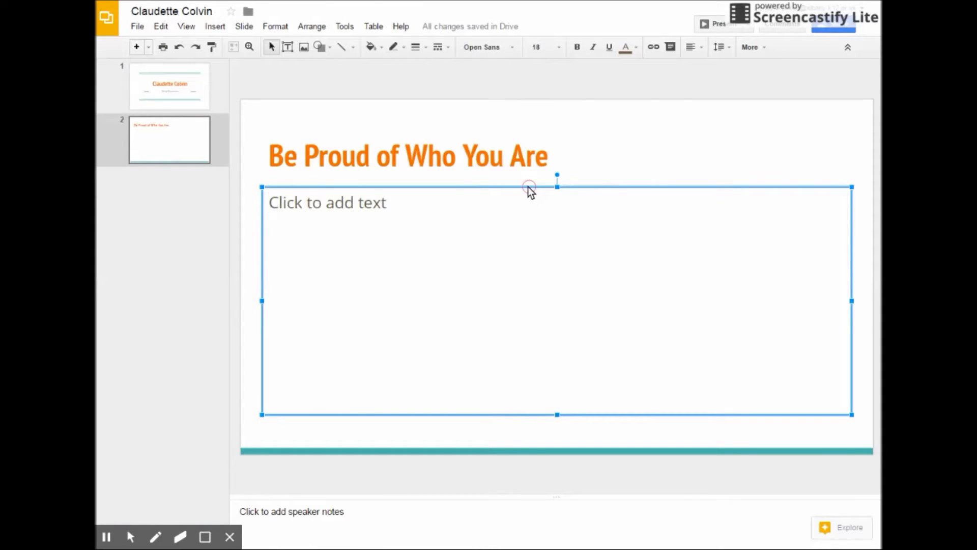
key("Delete")
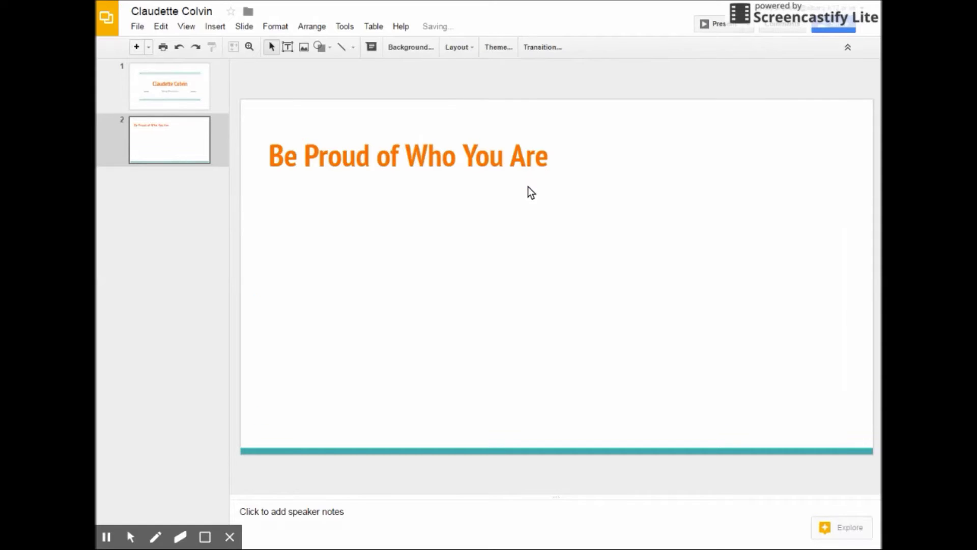
left_click(221, 28)
- Search the web for 'tarzan' images in the Insert image dialog
left_click(227, 82)
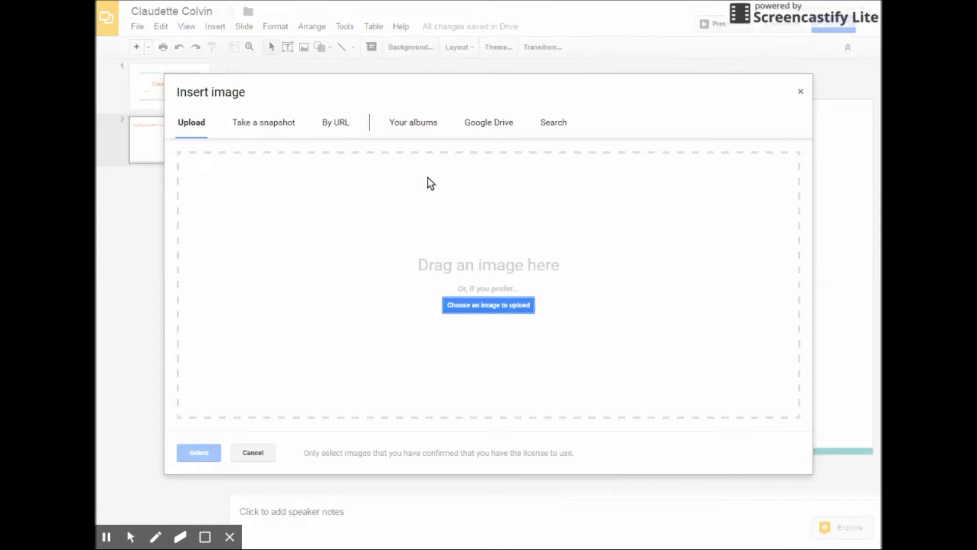
left_click(546, 125)
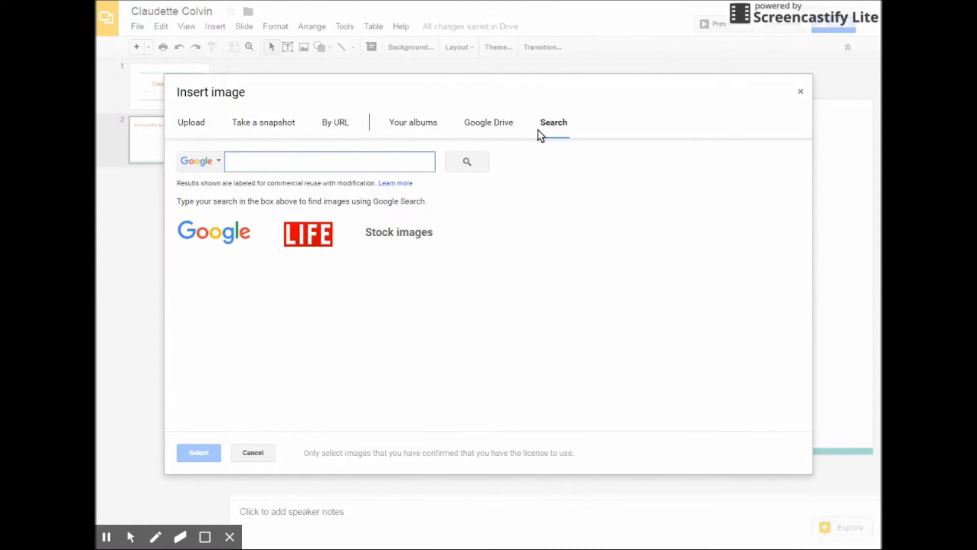
left_click(361, 165)
type("tar")
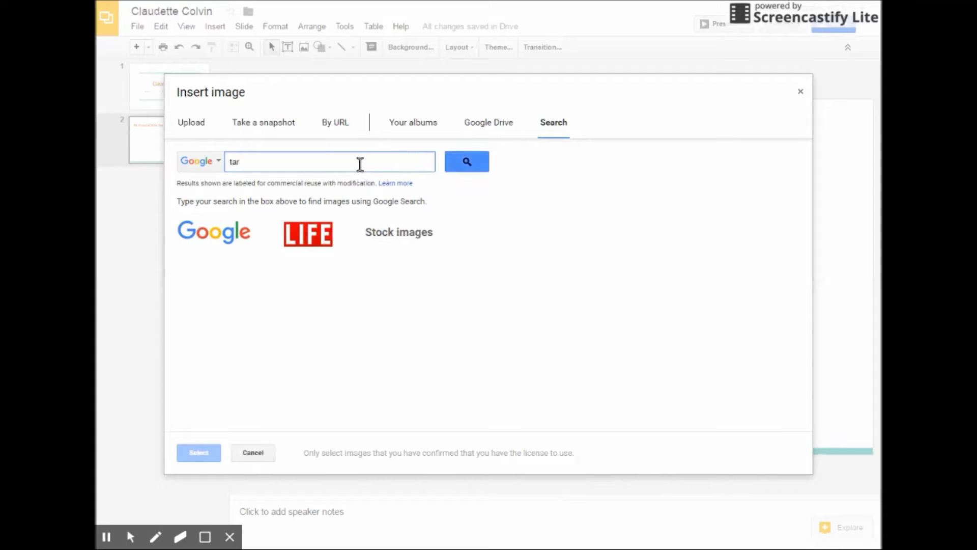
type("zan")
key("Return")
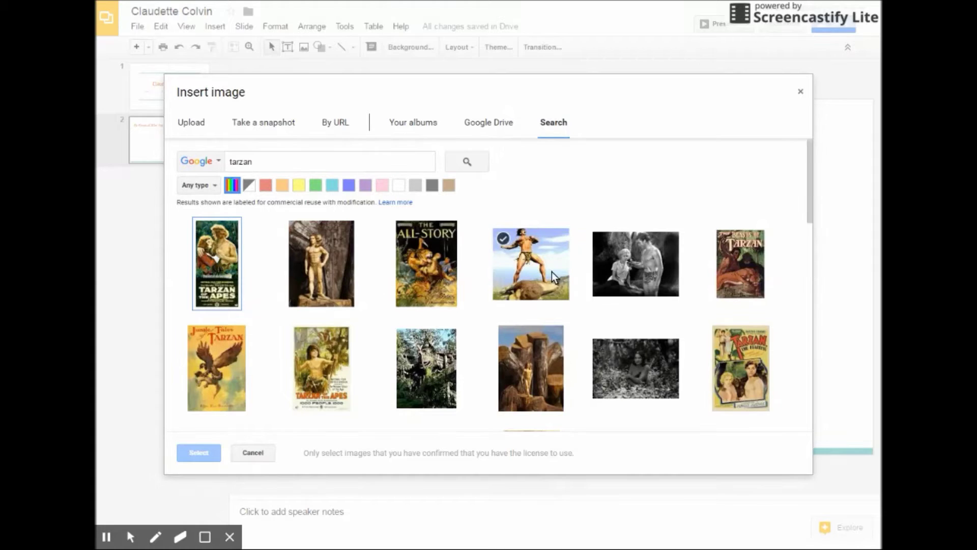
- Insert the image of Tarzan standing on a rock onto the slide
scroll(553, 274, "down", 3)
scroll(551, 272, "down", 2)
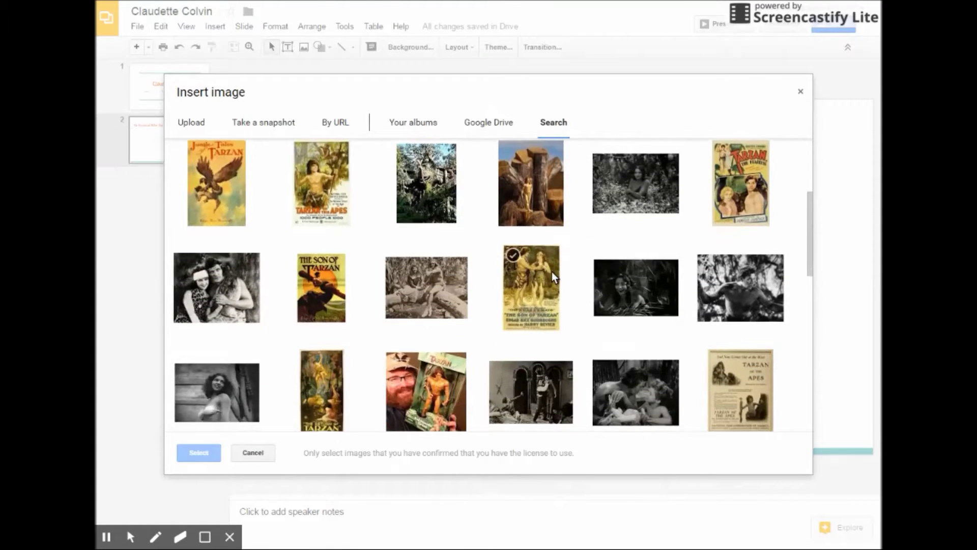
scroll(552, 272, "down", 3)
scroll(552, 271, "down", 5)
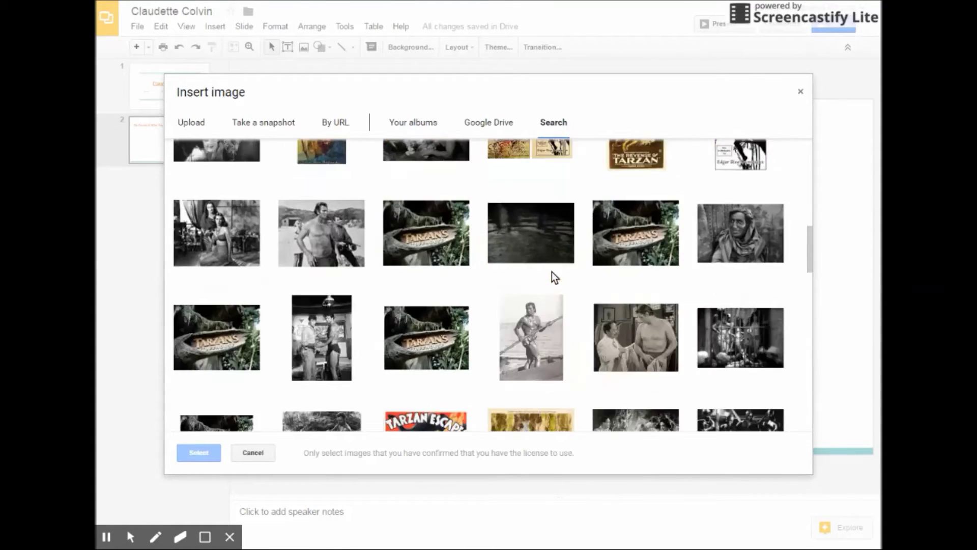
scroll(552, 271, "down", 8)
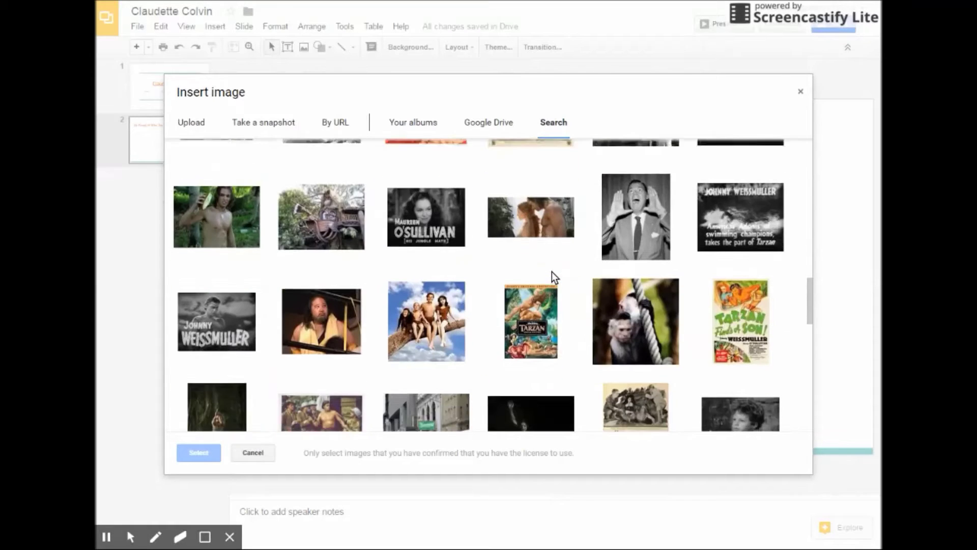
scroll(552, 272, "down", 8)
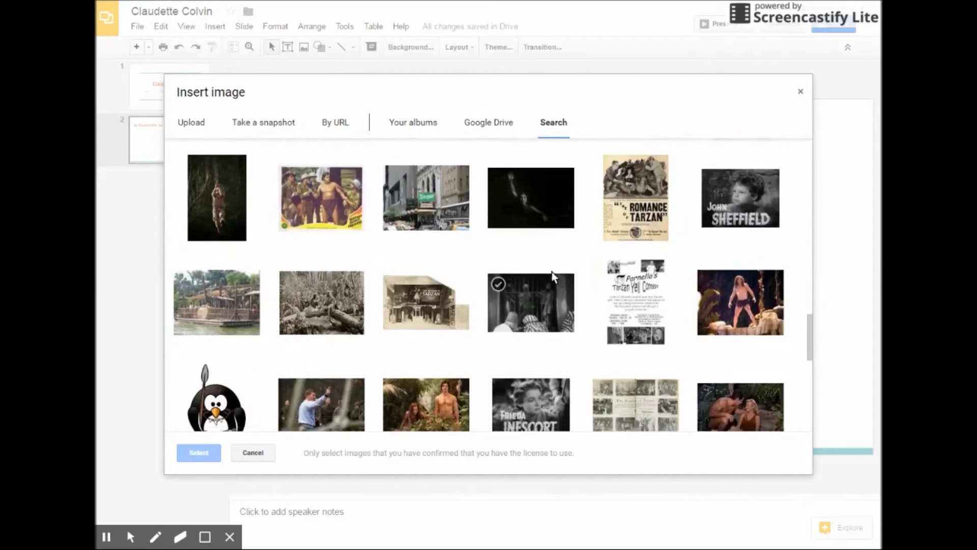
scroll(552, 272, "down", 7)
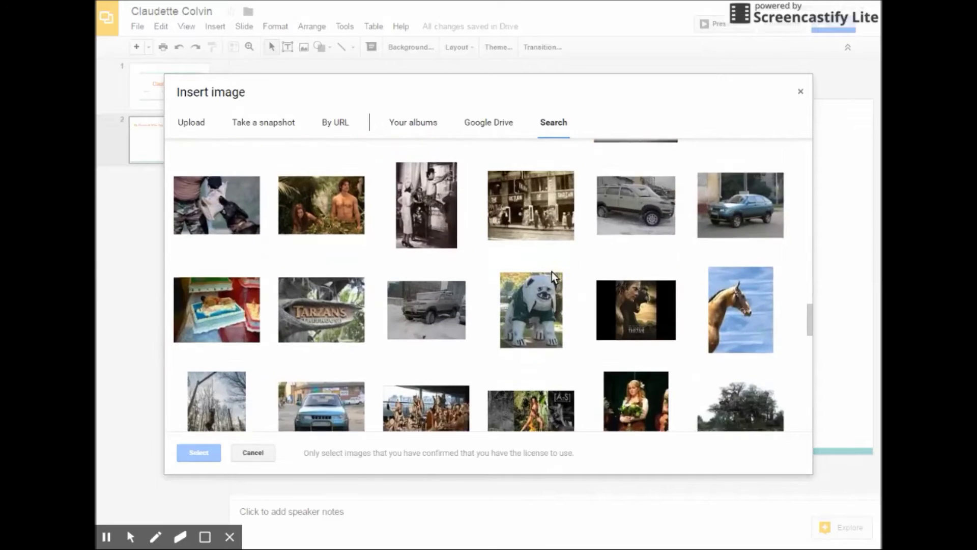
scroll(552, 272, "down", 8)
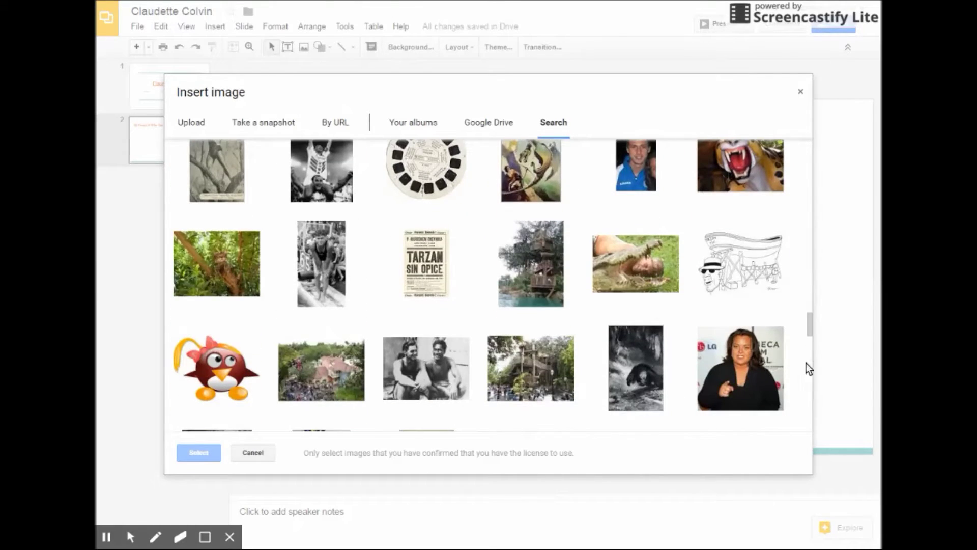
left_click_drag(811, 331, 806, 150)
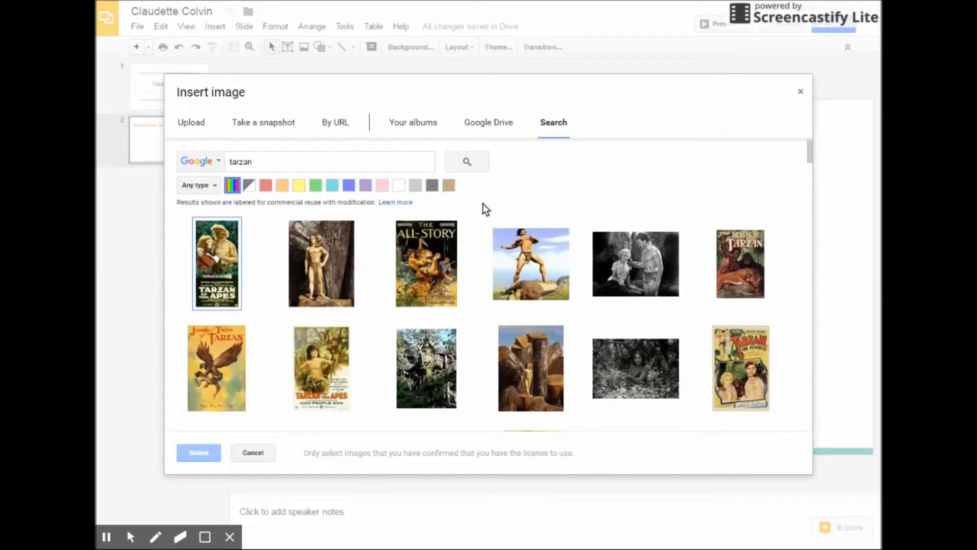
mouse_move(554, 276)
left_click(542, 262)
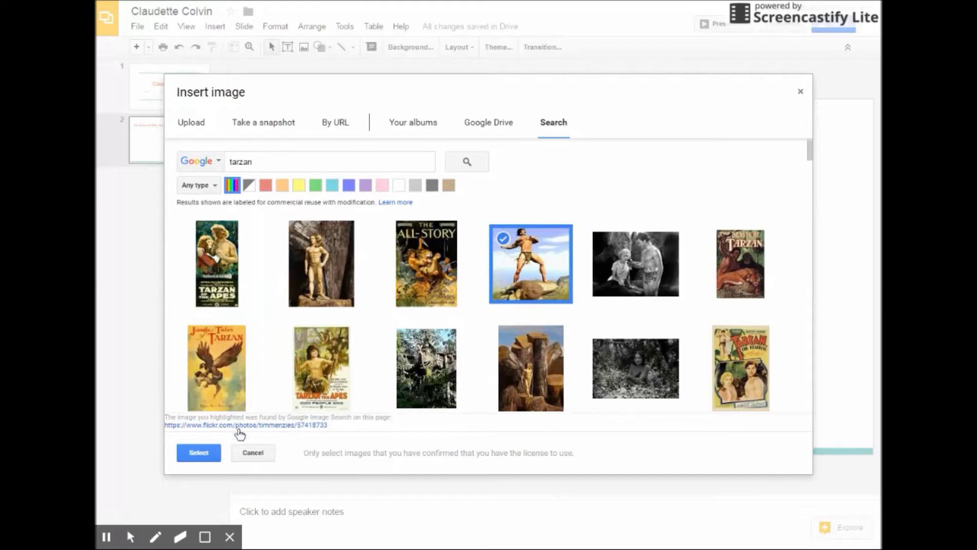
left_click(202, 451)
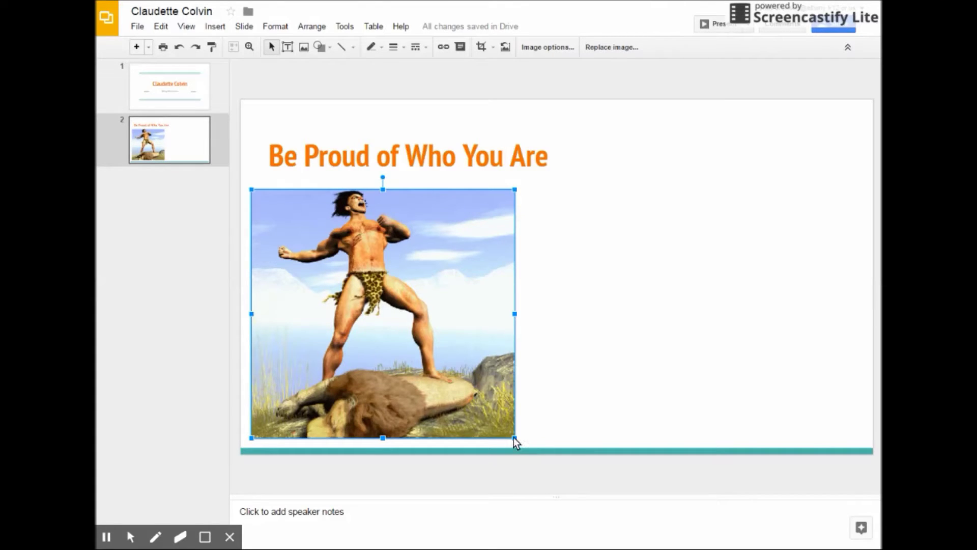
- Run a new image search for 'africa', then refine it to 'african culture'
left_click(584, 337)
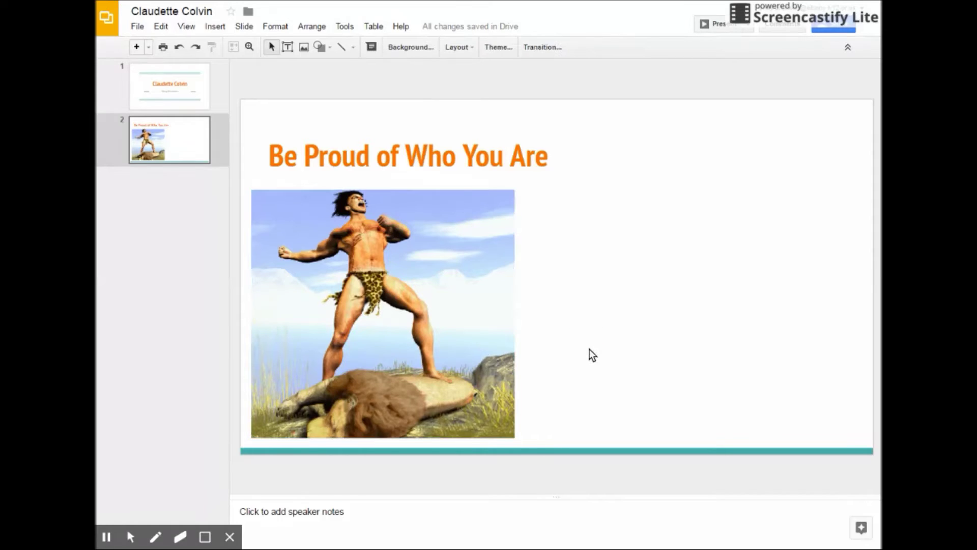
left_click(219, 27)
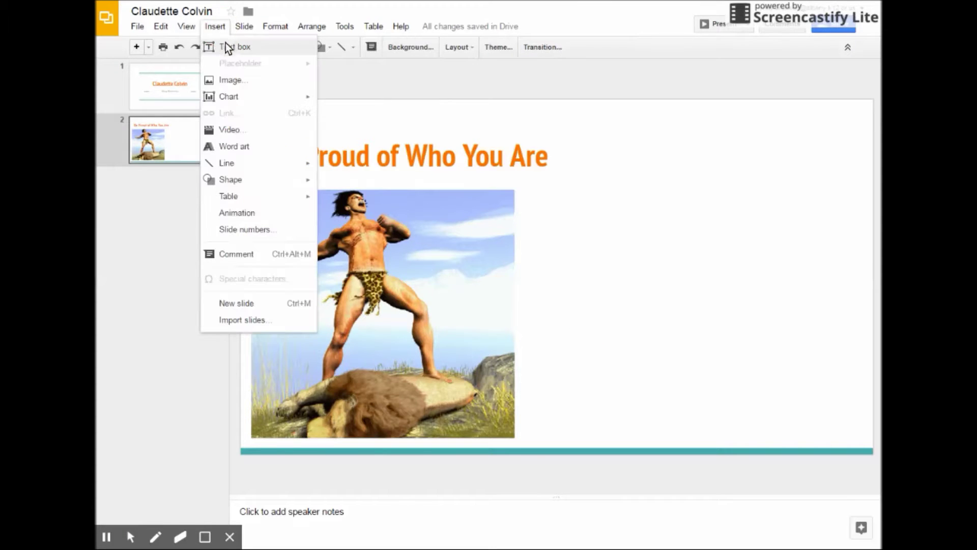
left_click(228, 82)
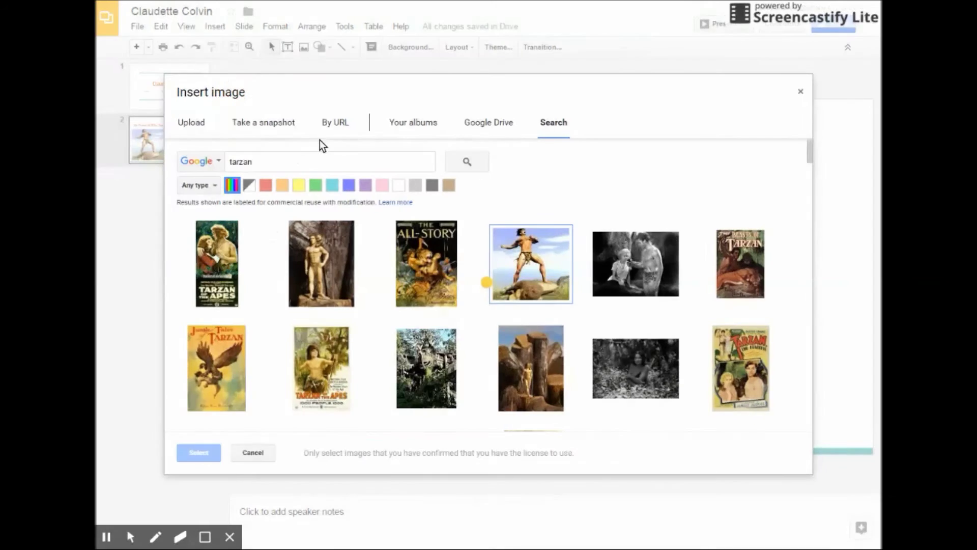
left_click_drag(283, 162, 215, 159)
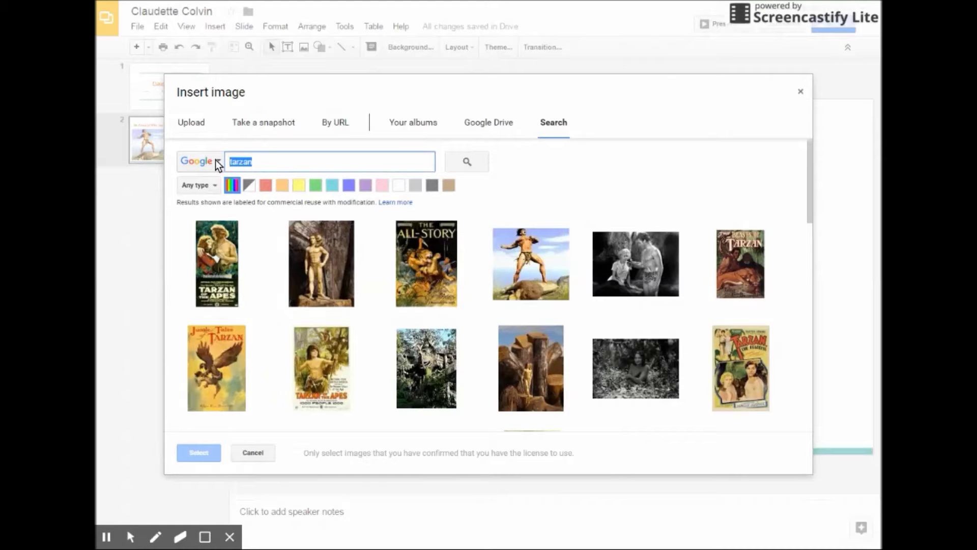
type("africa")
key("Return")
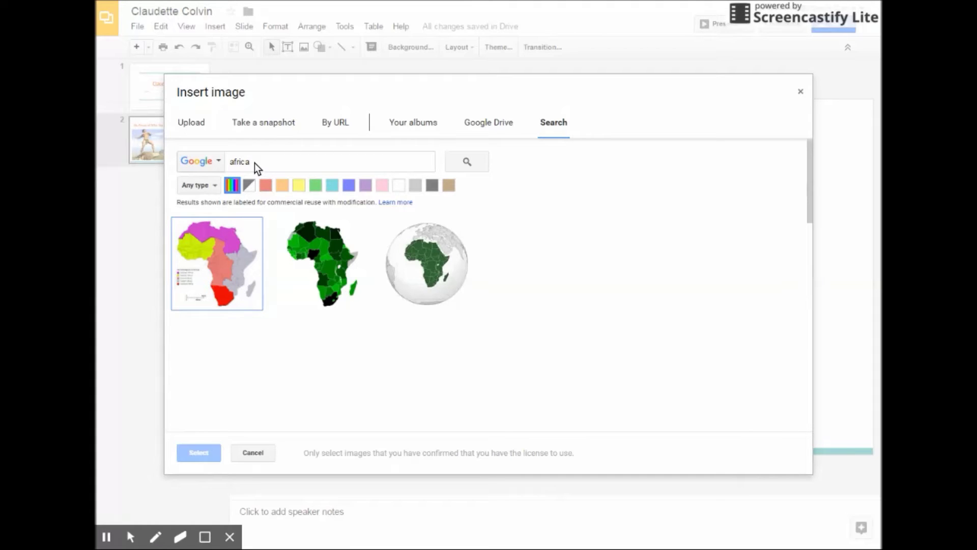
left_click(252, 162)
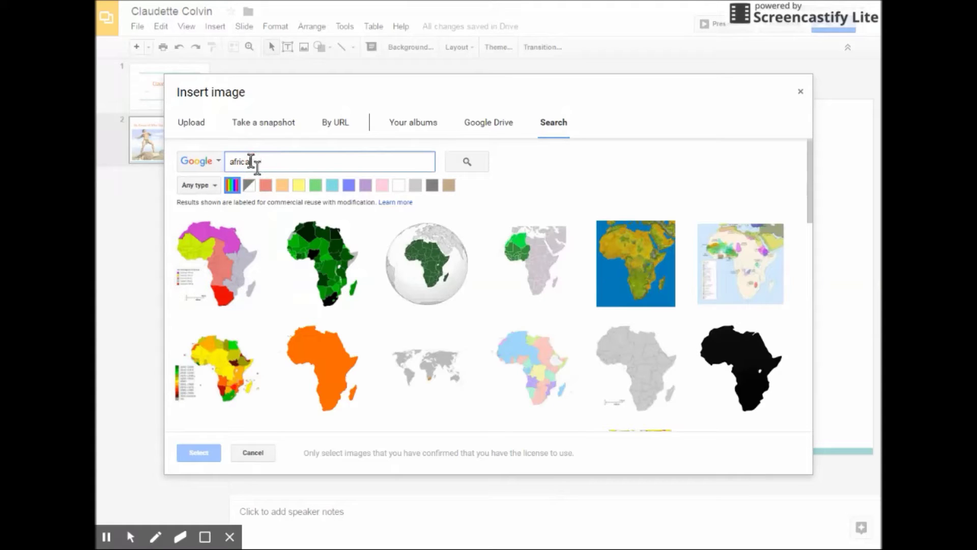
type("n")
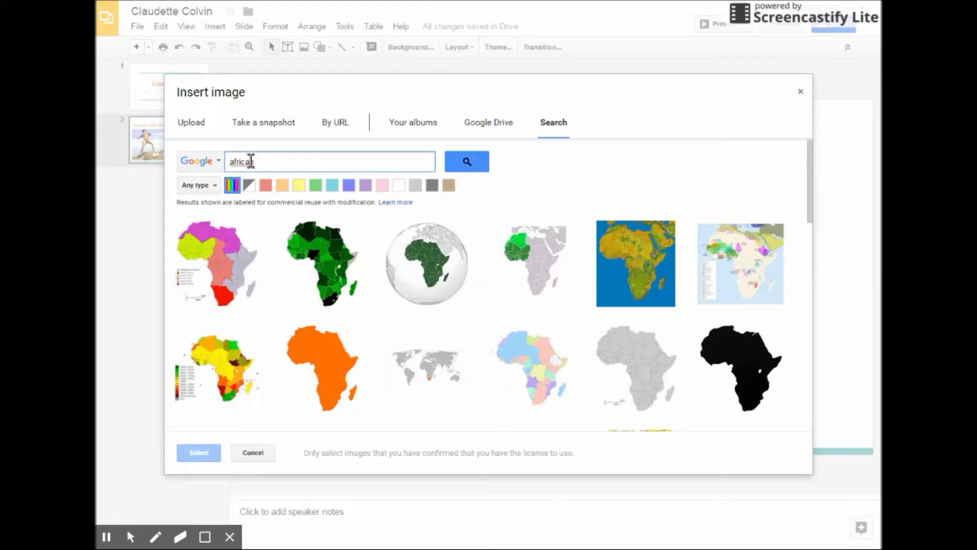
type(" culture")
key("Return")
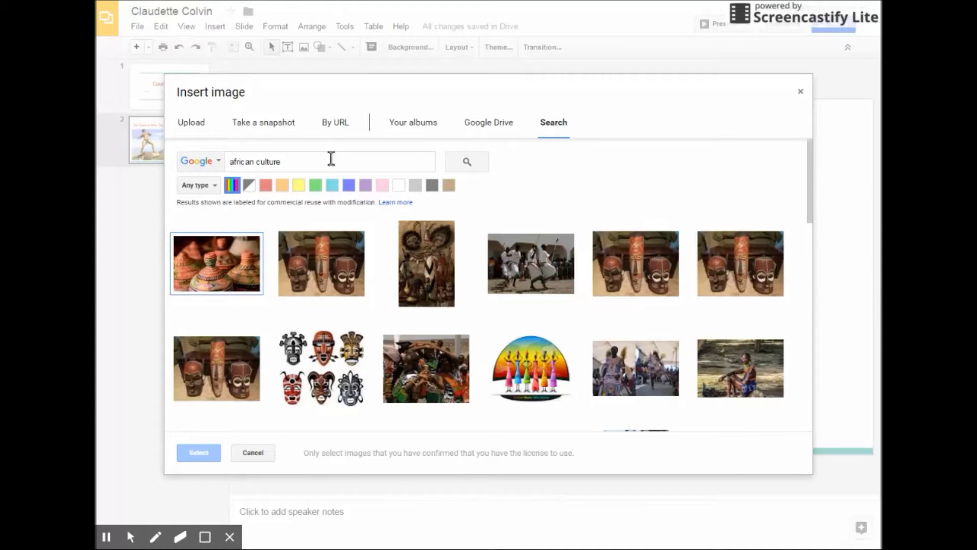
- Insert the photo of two women in traditional dress, one carrying a basket
scroll(387, 334, "down", 2)
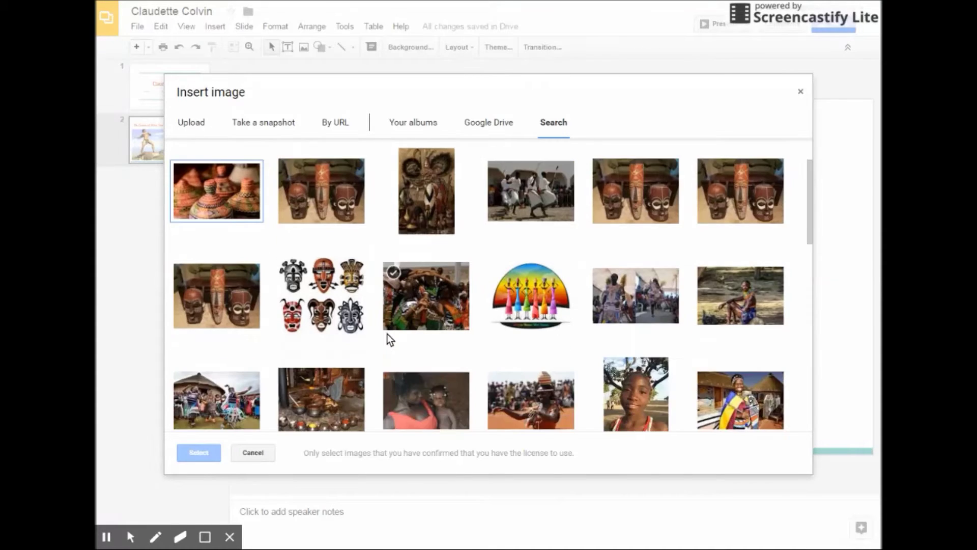
scroll(388, 338, "down", 7)
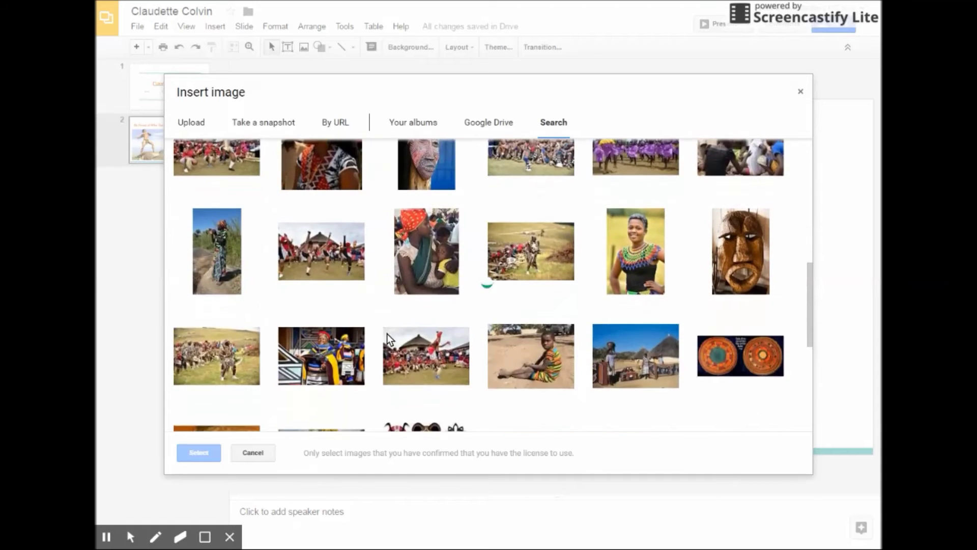
scroll(389, 338, "down", 3)
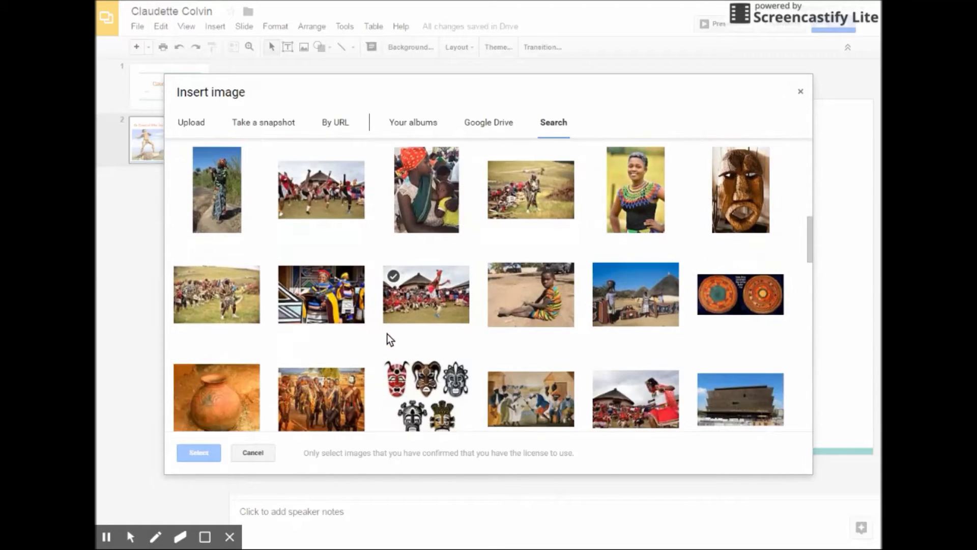
scroll(386, 334, "down", 3)
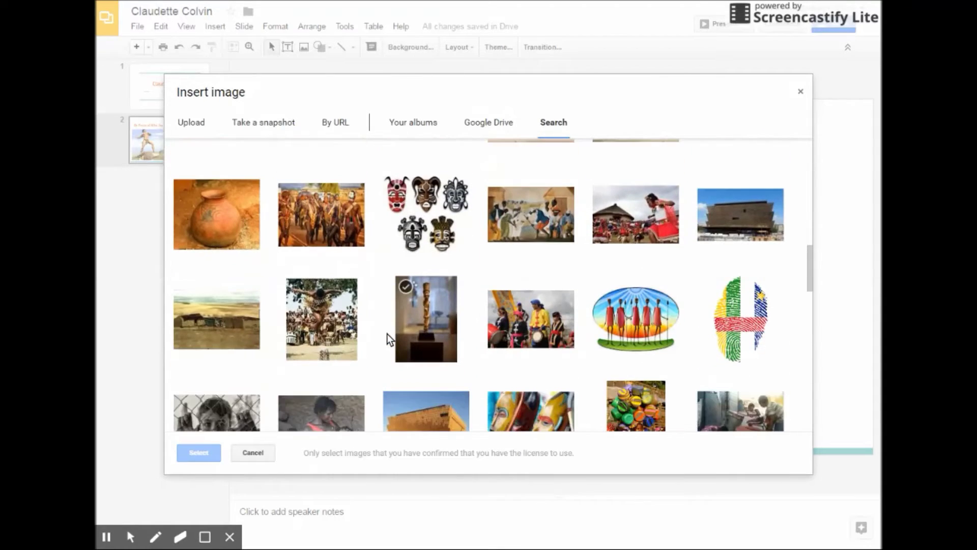
scroll(400, 331, "down", 4)
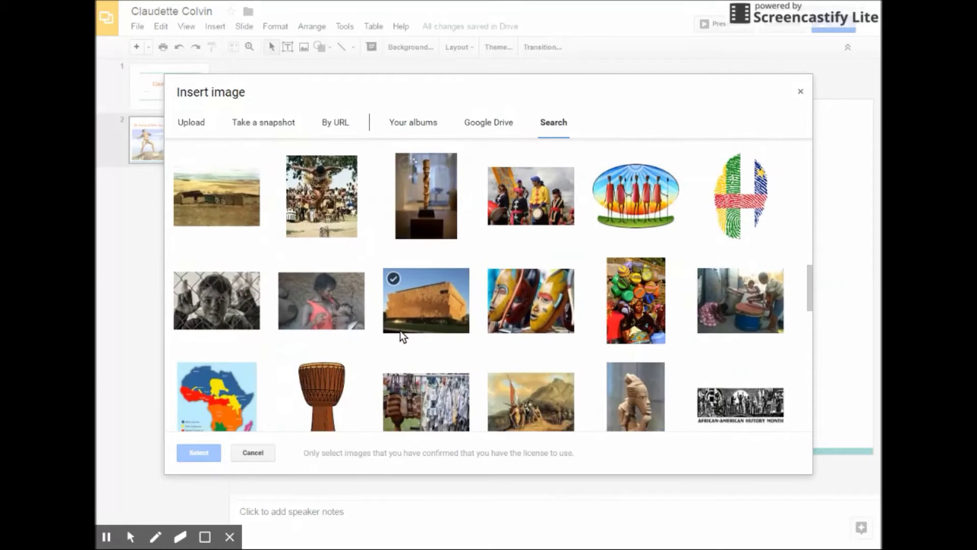
scroll(401, 331, "down", 3)
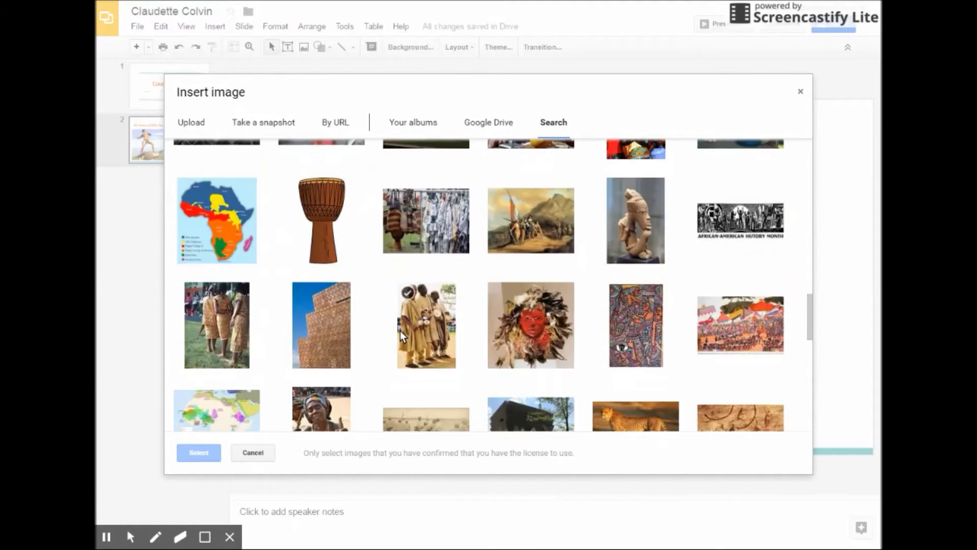
scroll(401, 331, "down", 4)
scroll(401, 331, "down", 3)
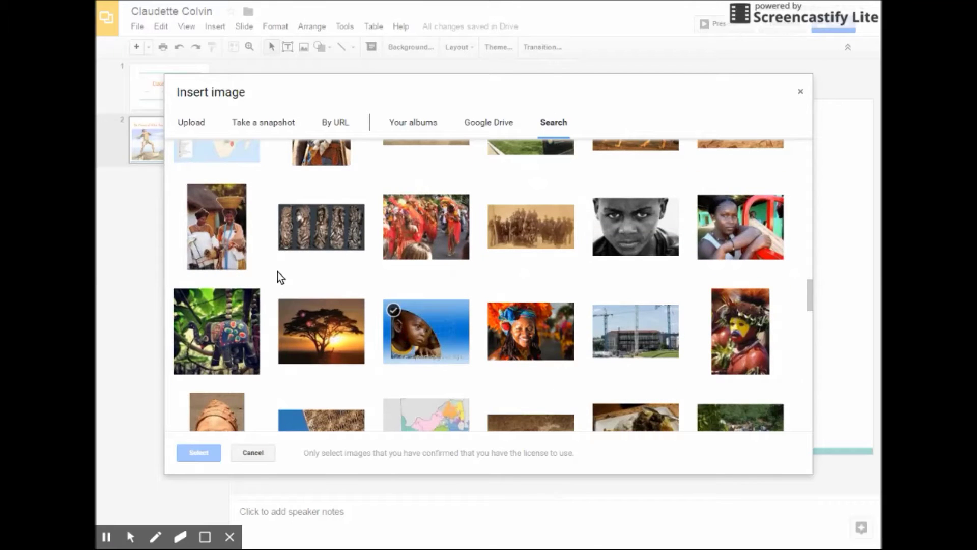
left_click(214, 235)
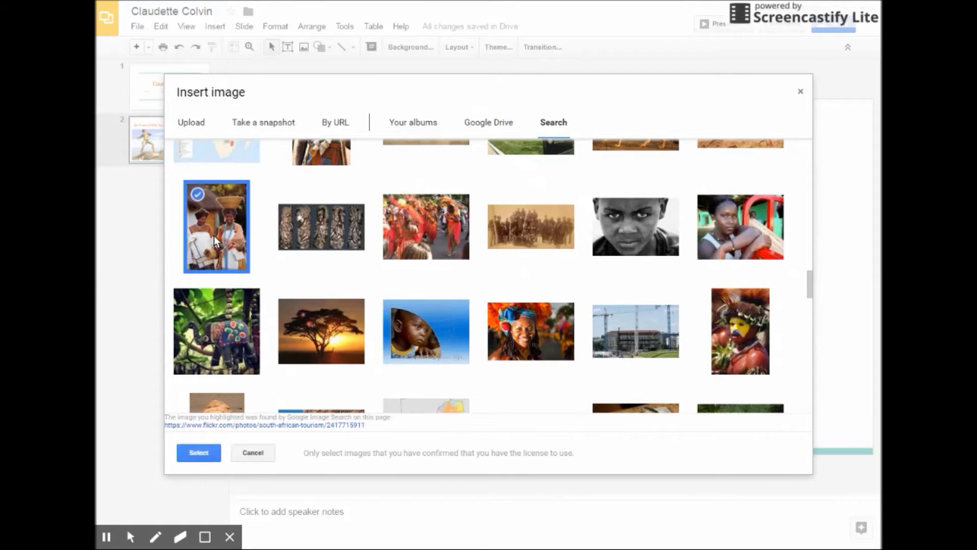
left_click(207, 454)
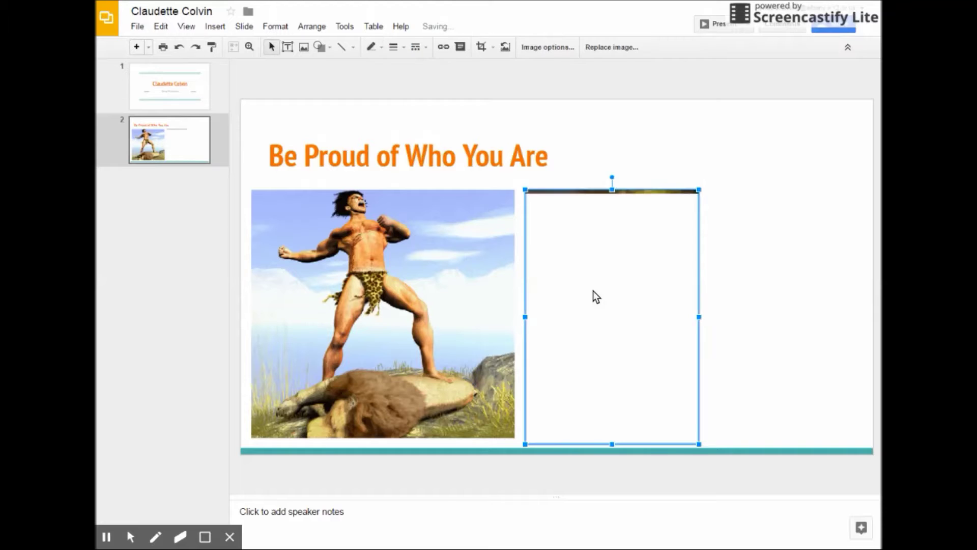
- Drag the women photo to the upper right and nudge the Tarzan picture rightward
left_click_drag(584, 290, 686, 252)
left_click(588, 304)
left_click_drag(417, 304, 454, 298)
left_click(587, 300)
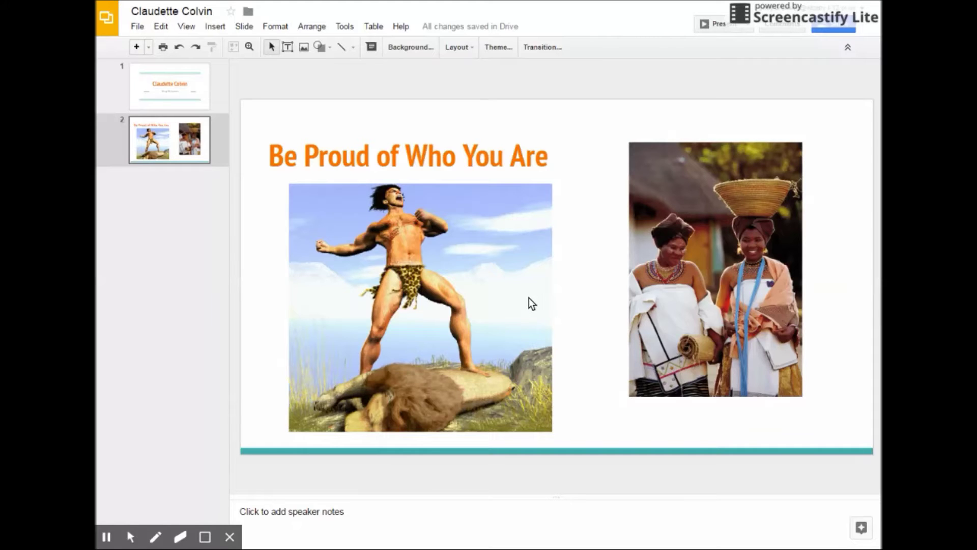
left_click(532, 303)
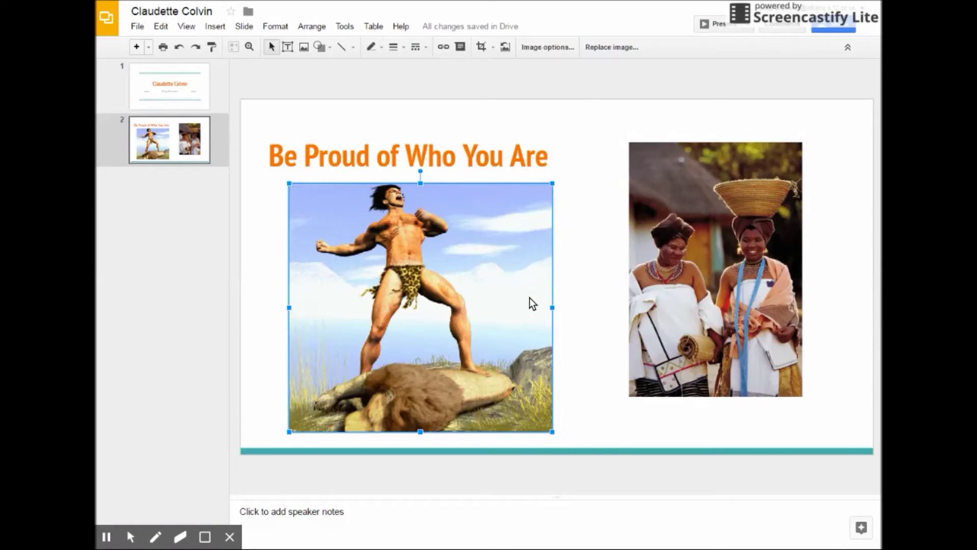
- Give slide 2 a Fade transition
left_click(267, 29)
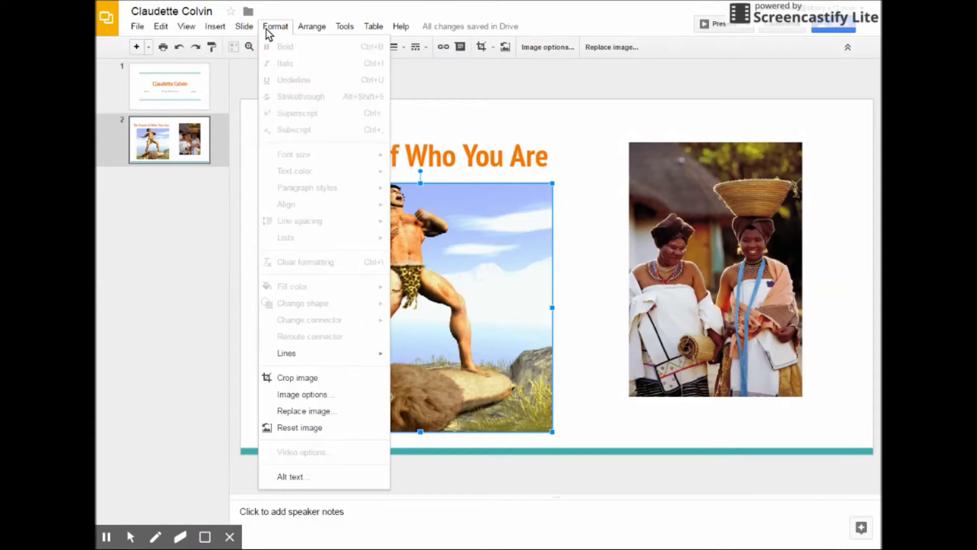
mouse_move(239, 30)
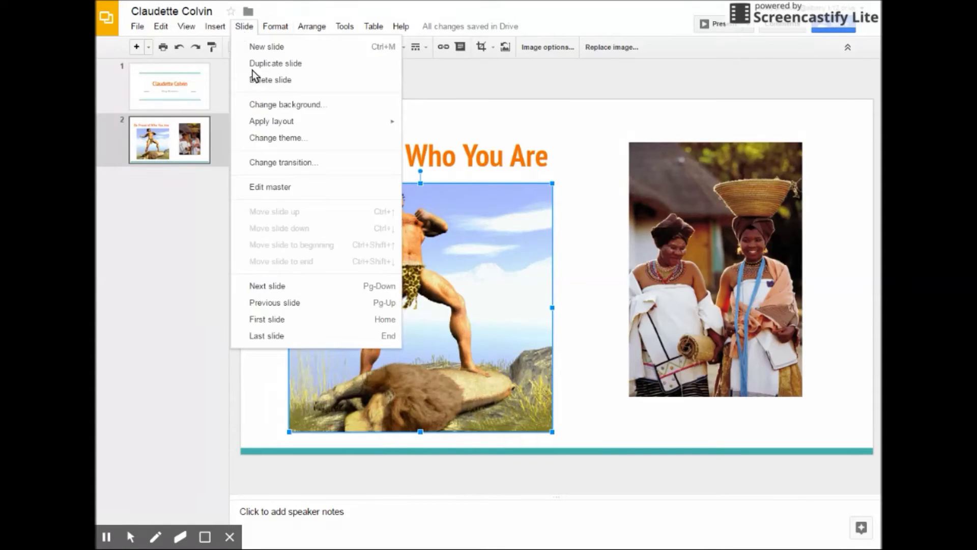
left_click(270, 162)
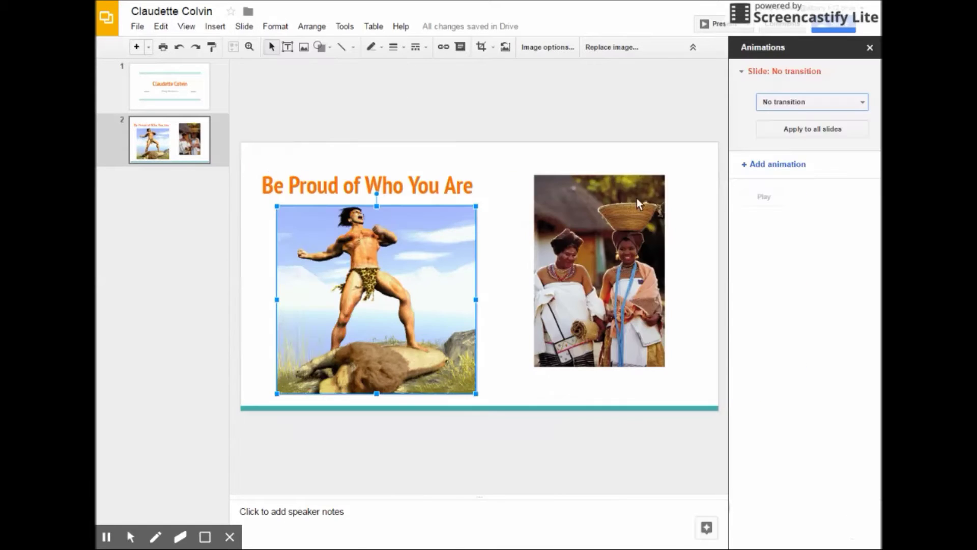
left_click(843, 104)
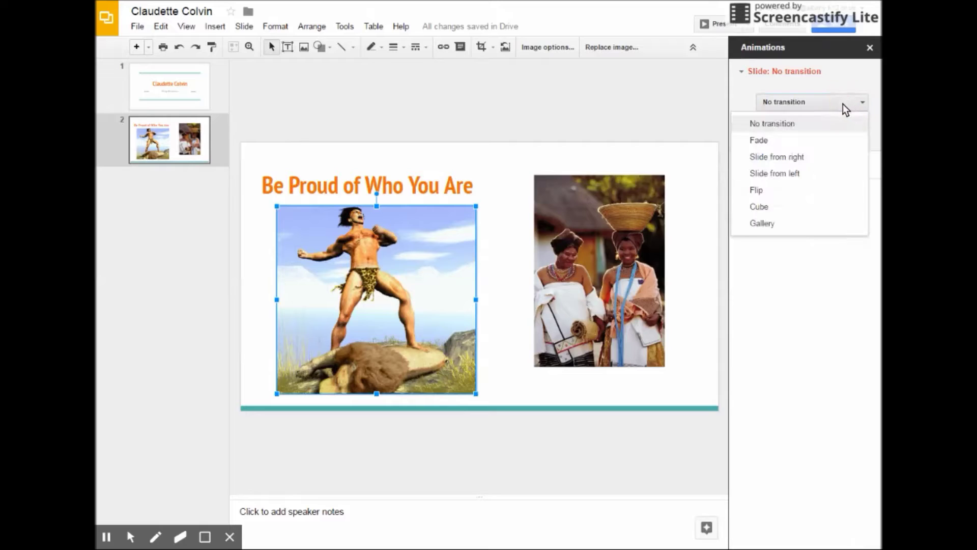
left_click(804, 141)
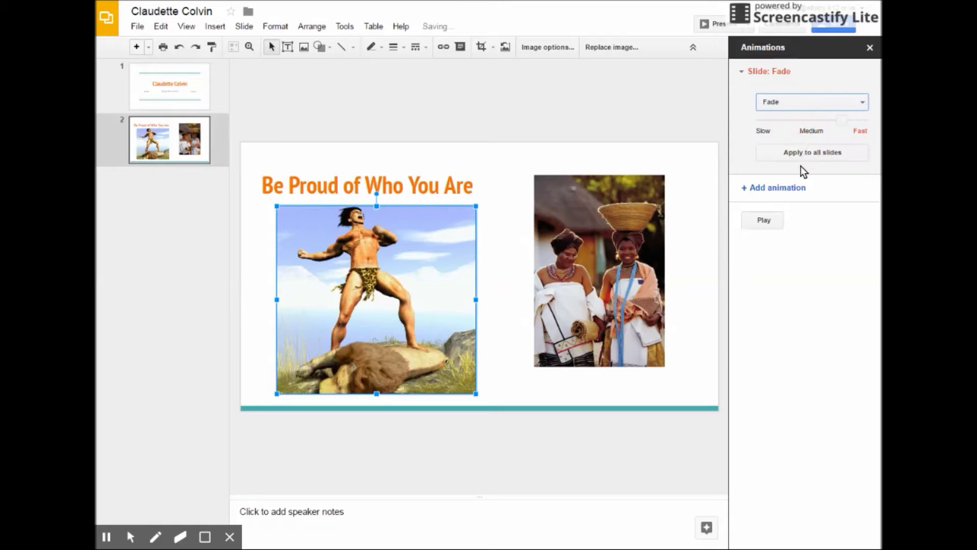
- Add Fade in animations to both photos, ordering the Tarzan picture's animation first
left_click(643, 239)
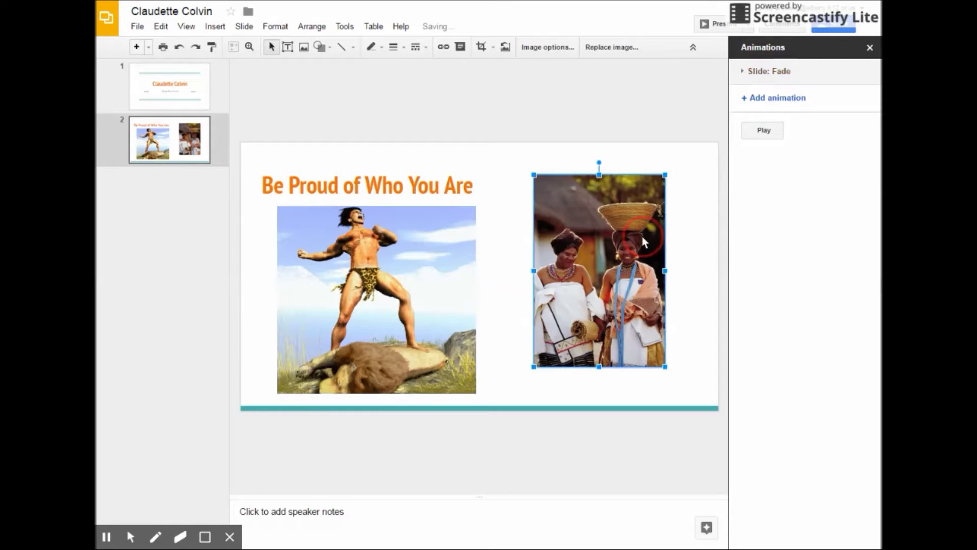
left_click(780, 99)
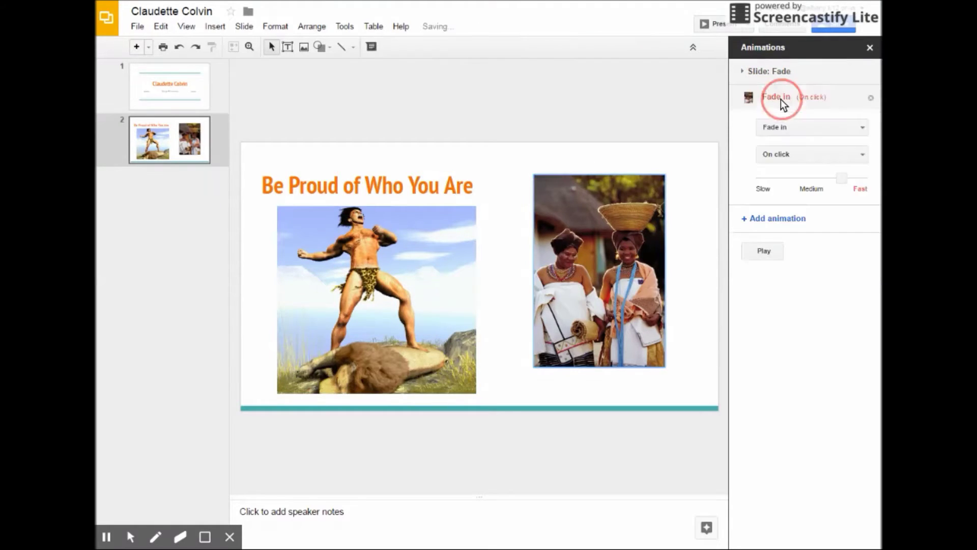
left_click(786, 127)
left_click(787, 127)
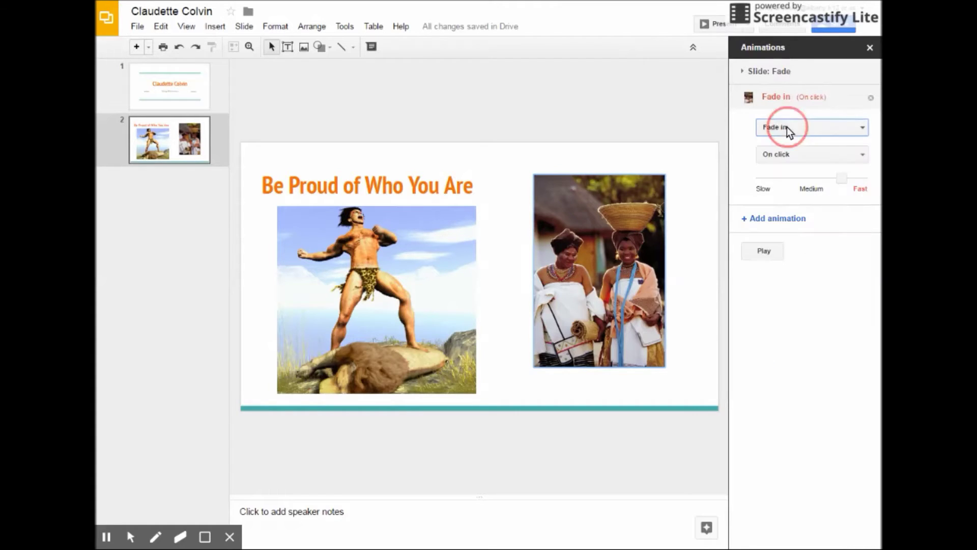
left_click(456, 284)
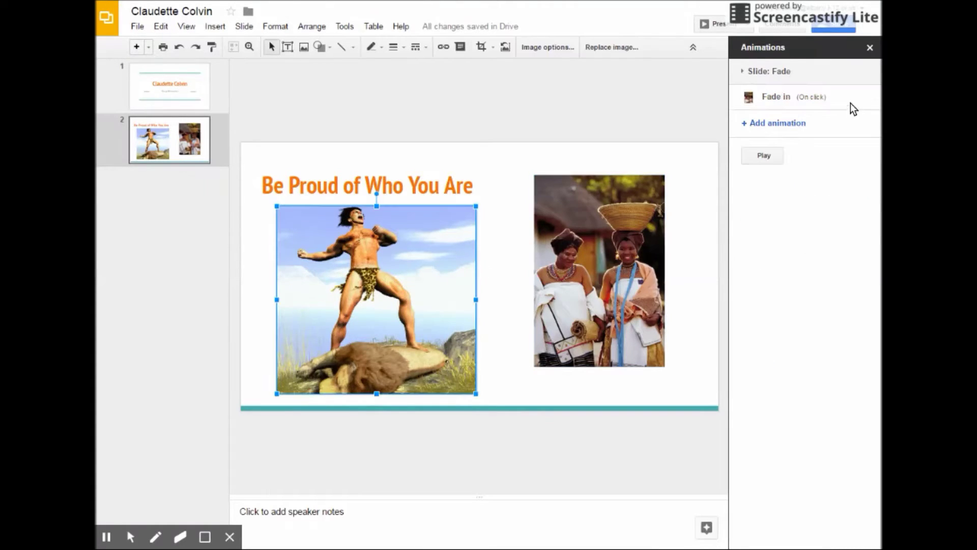
left_click(783, 127)
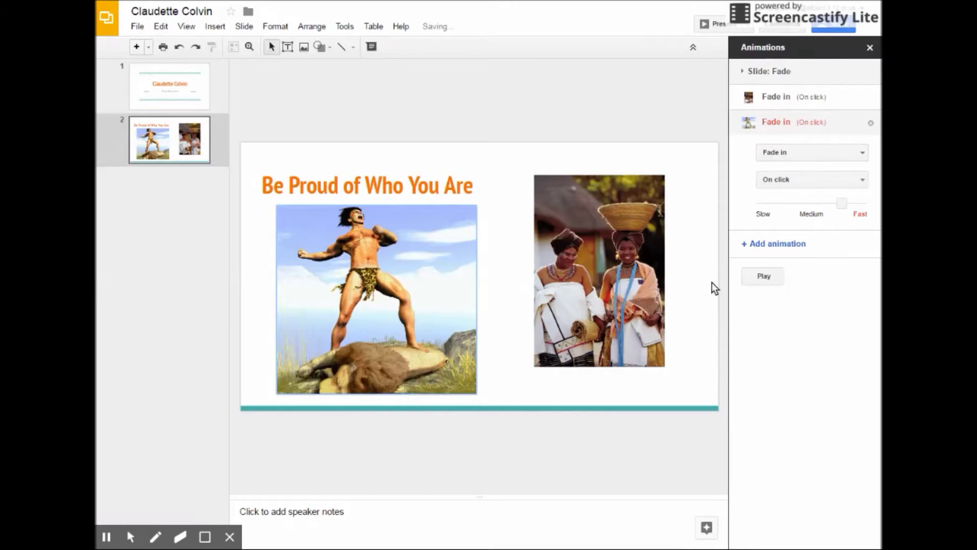
left_click(599, 269)
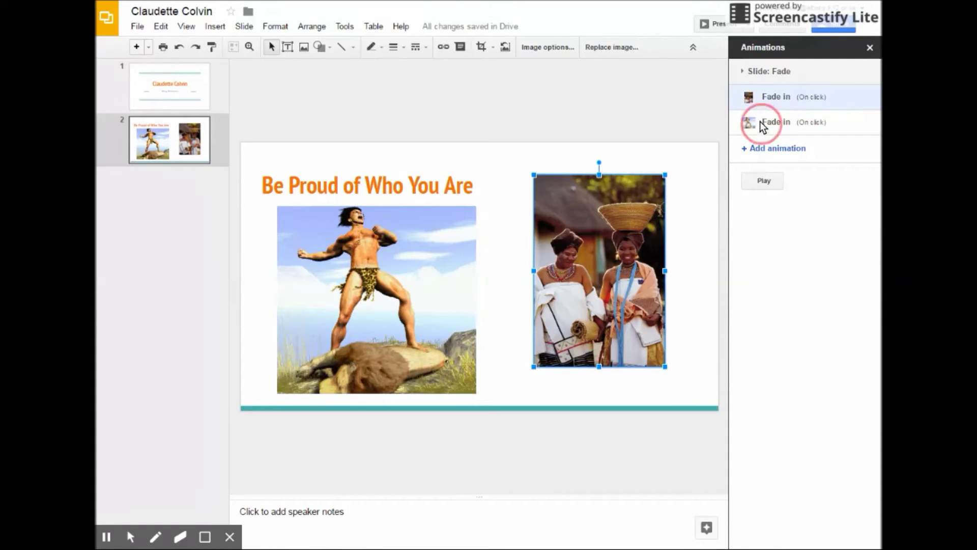
left_click_drag(760, 122, 761, 96)
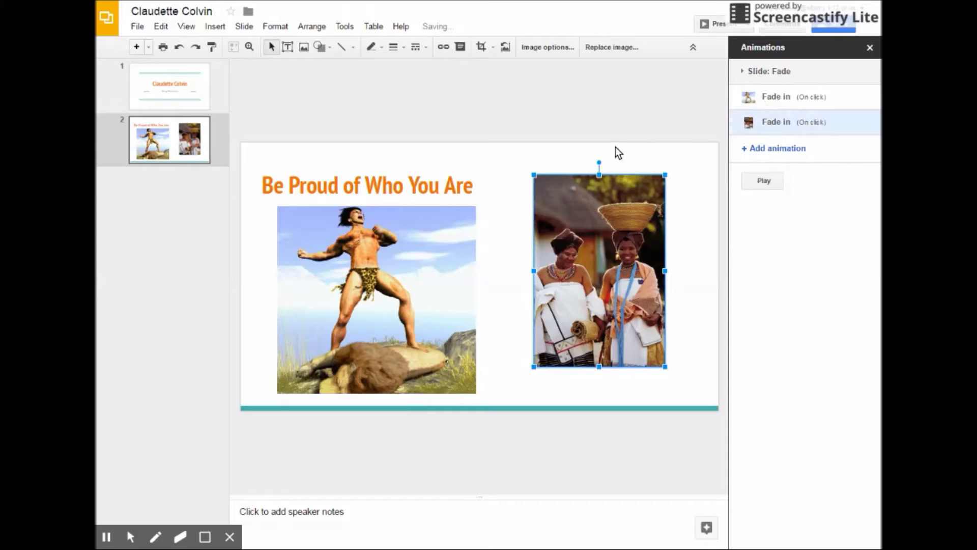
left_click(661, 158)
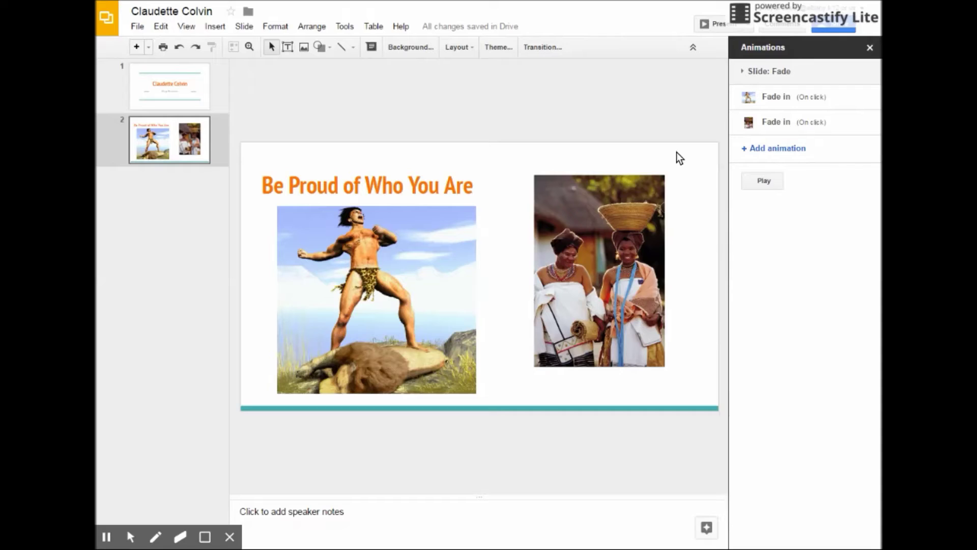
- Review slides 1 and 2, then insert a blank slide after slide 2
left_click(189, 81)
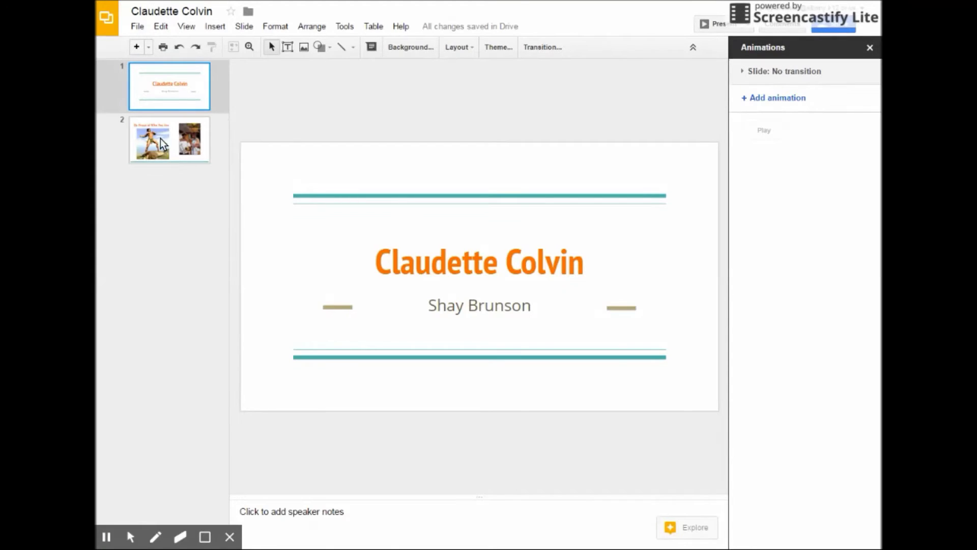
left_click(175, 137)
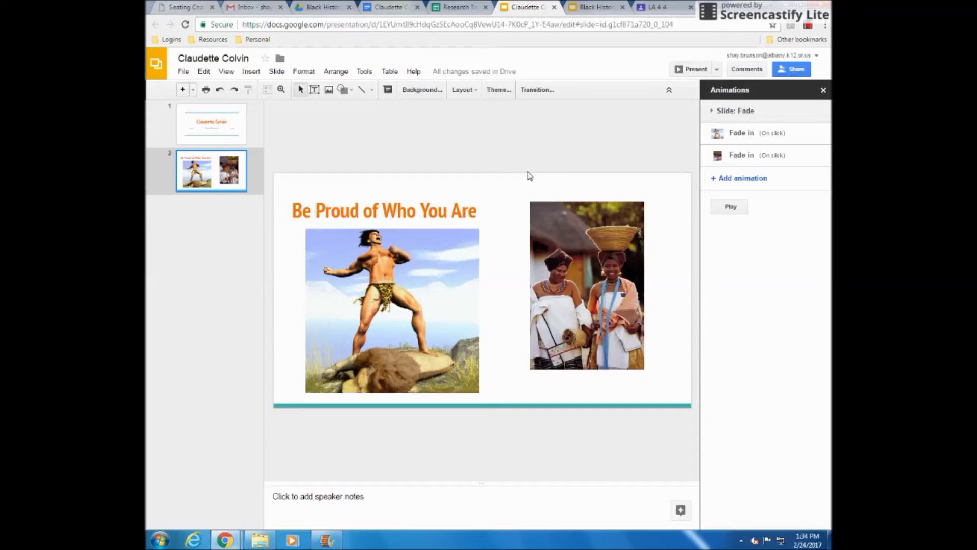
left_click(251, 71)
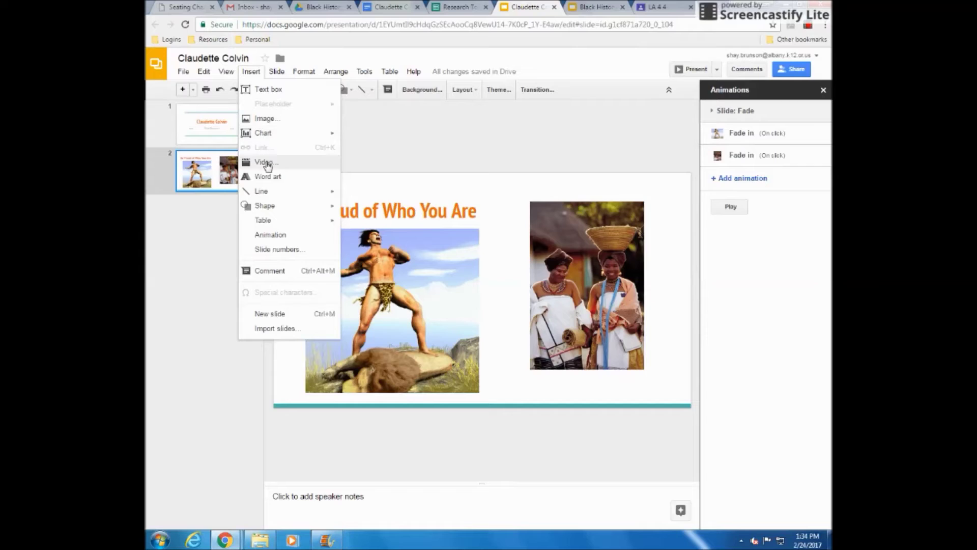
mouse_move(277, 71)
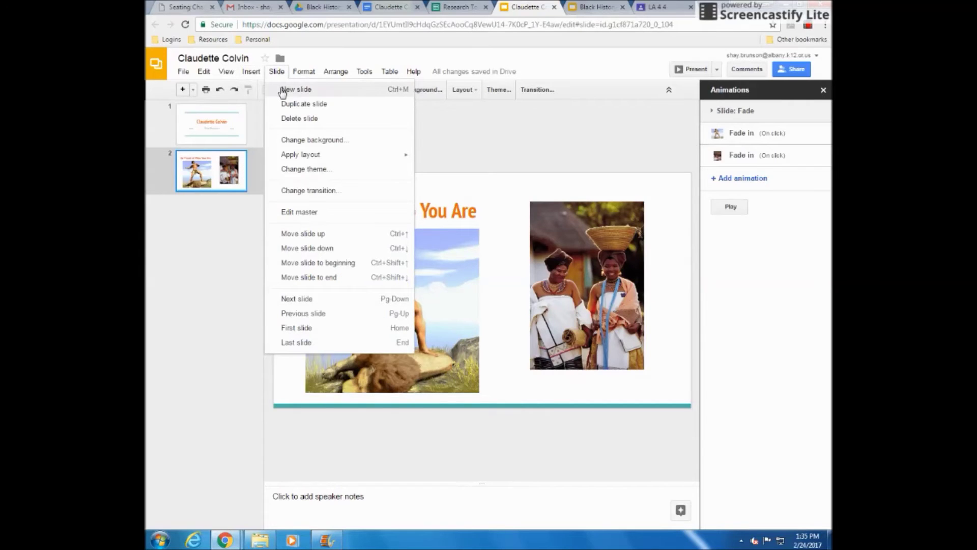
left_click(283, 91)
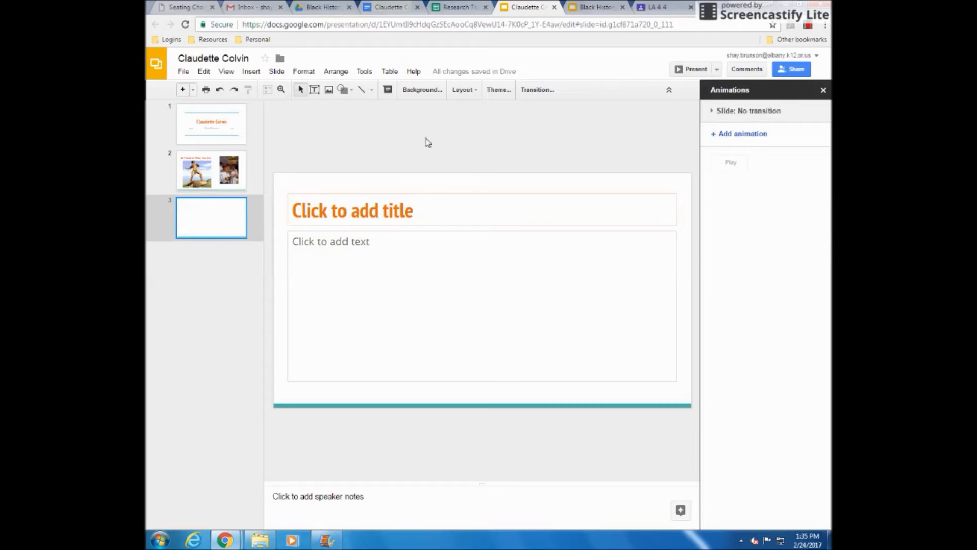
left_click(385, 10)
left_click(336, 301)
left_click_drag(336, 300, 493, 470)
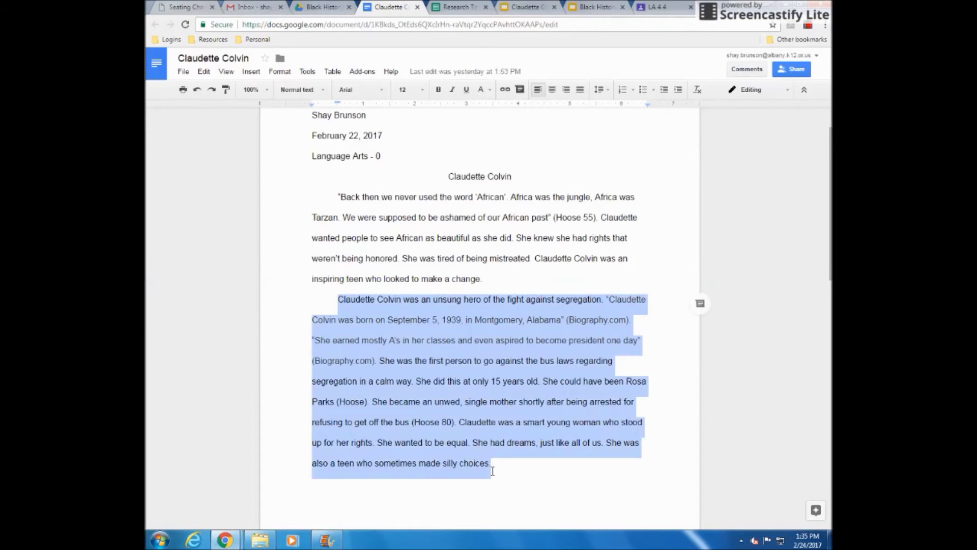
left_click(335, 304)
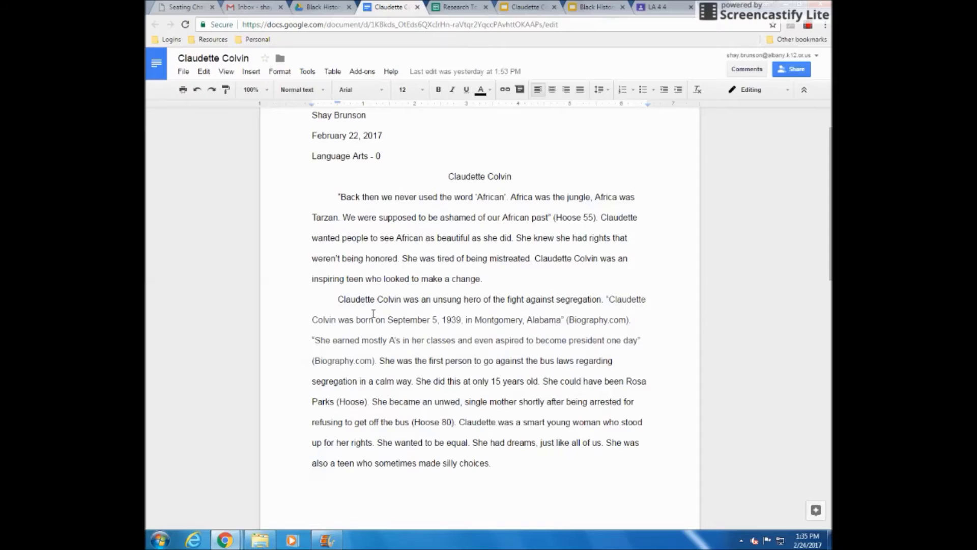
left_click(520, 8)
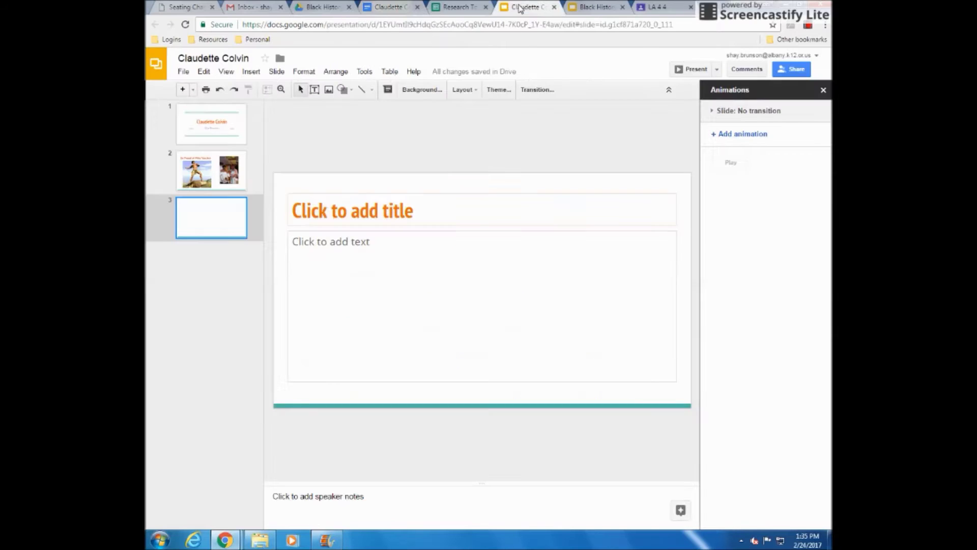
left_click(384, 206)
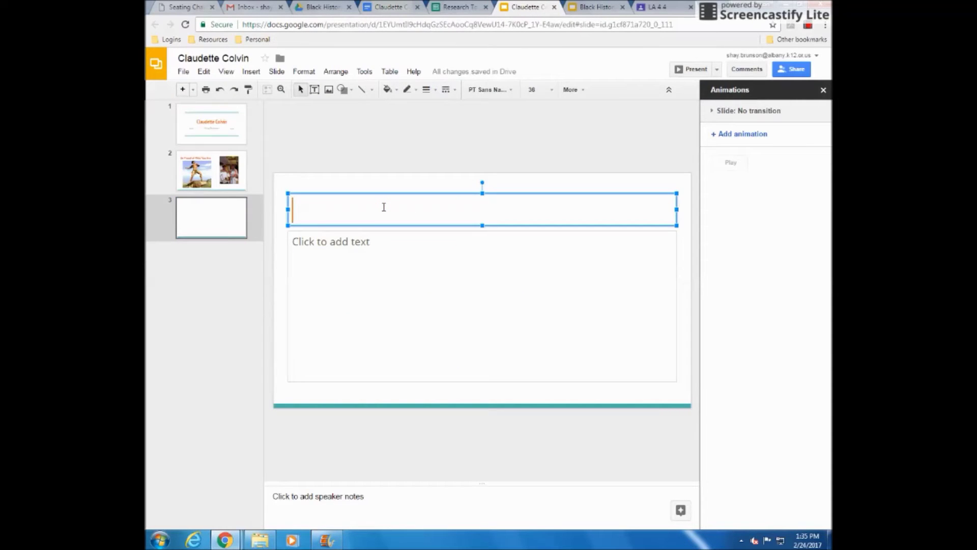
- Title slide 3 'Who is Claudette Colvin?' and delete its empty body box
type("Who is C")
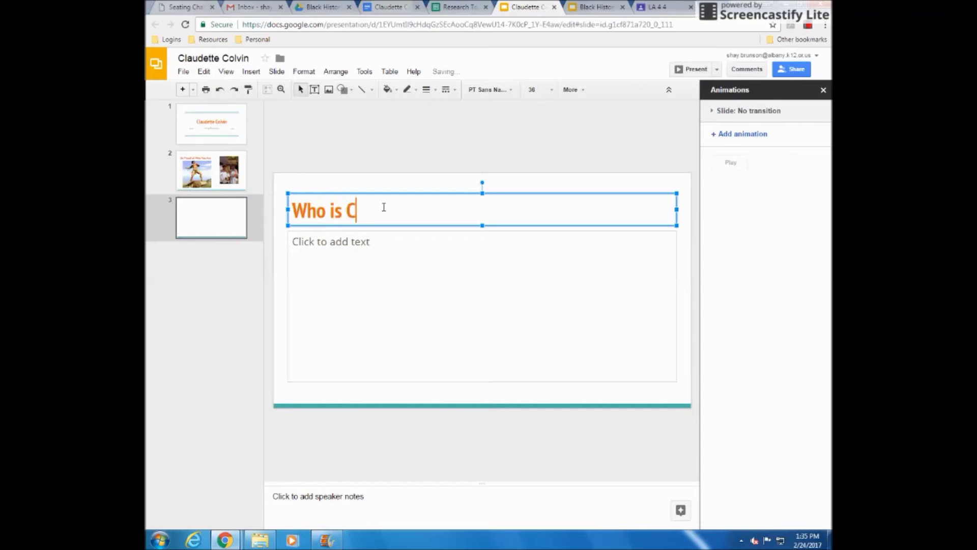
type("laudette Col")
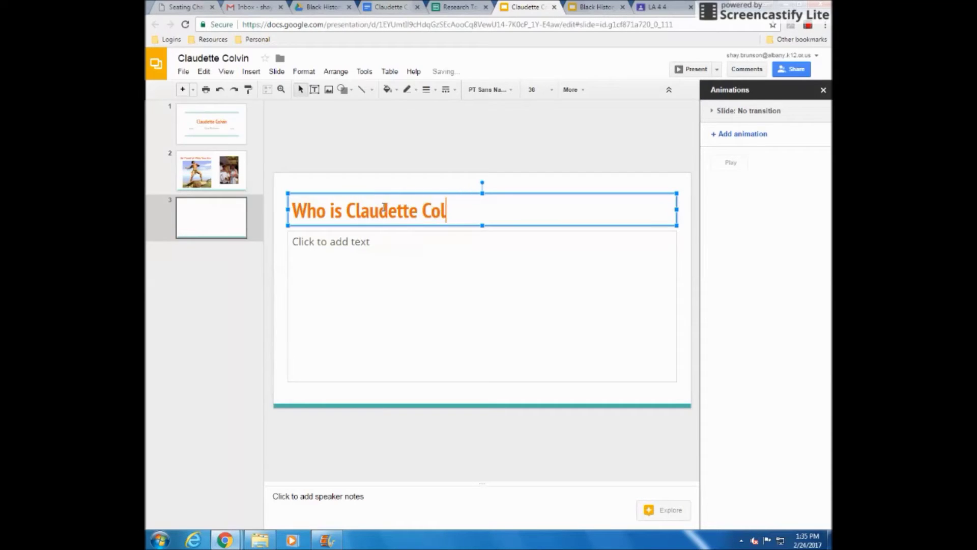
type("vin?")
left_click(342, 309)
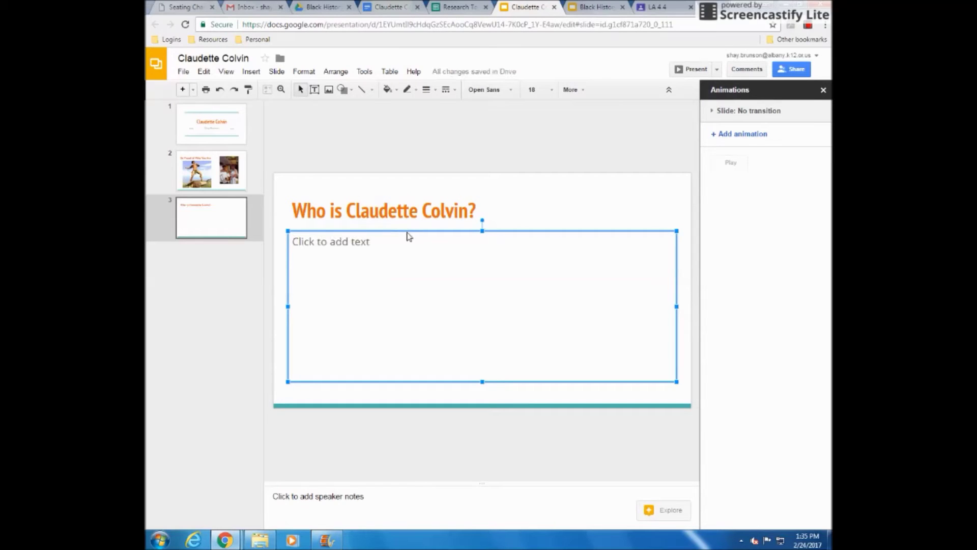
key("Delete")
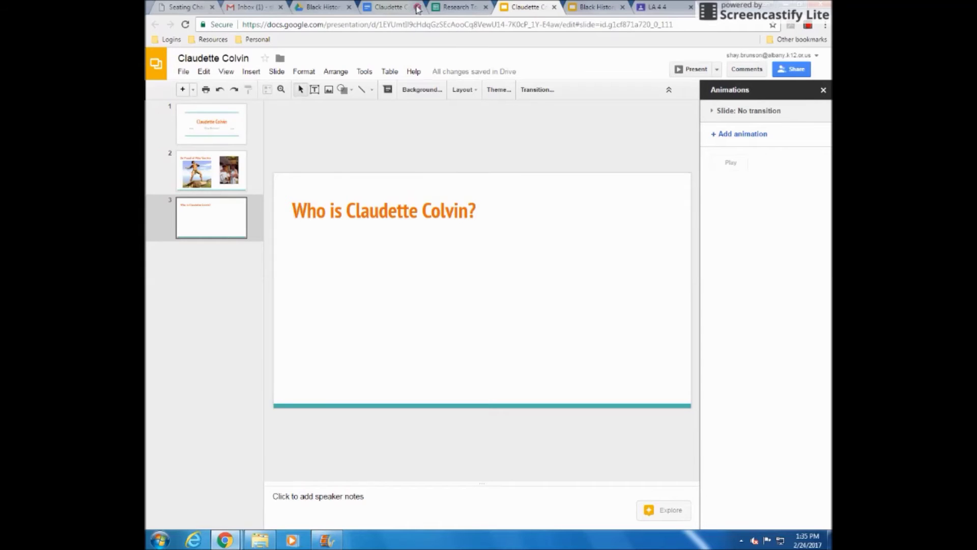
left_click(392, 8)
- Copy the essay's second paragraph from Docs, paste it on slide 3, and fit it below the title
left_click_drag(491, 464, 337, 301)
key("ctrl+c")
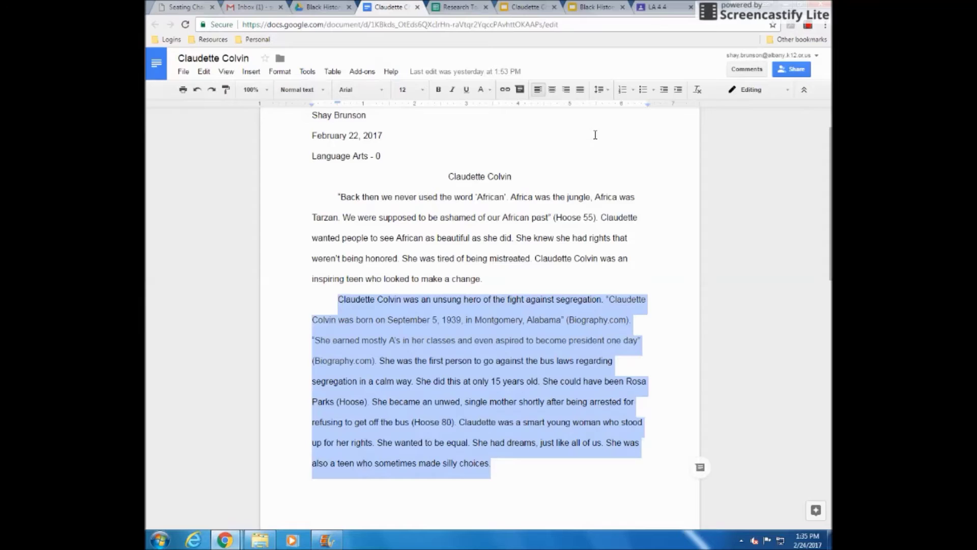
left_click(524, 8)
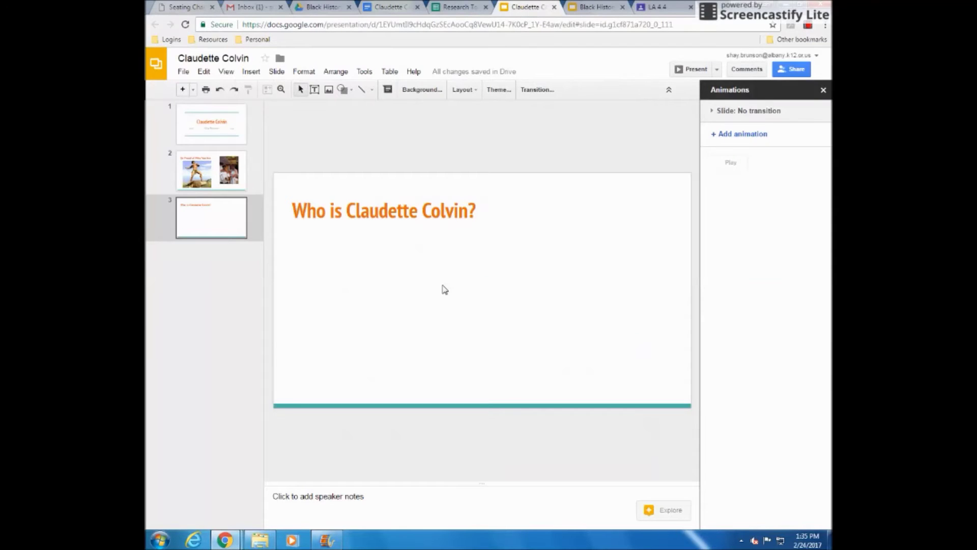
key("ctrl+v")
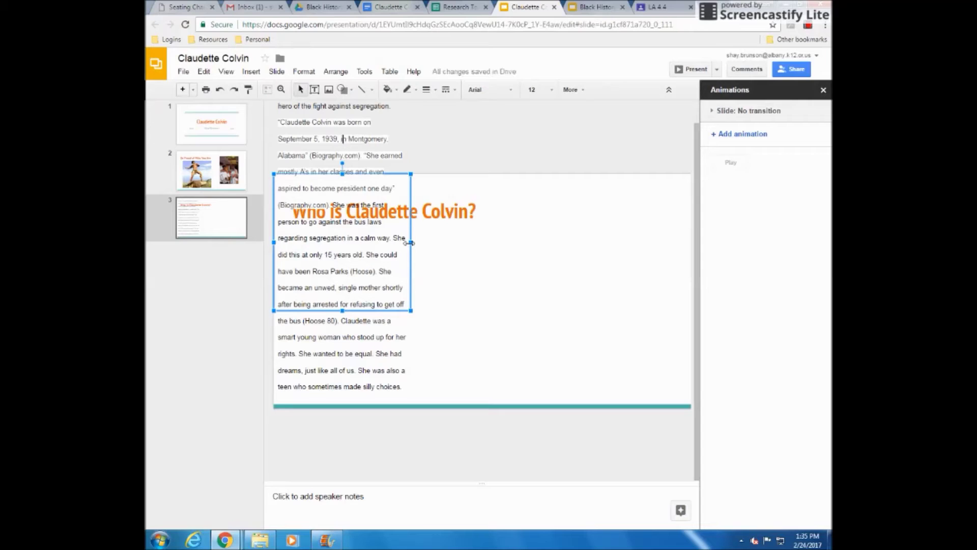
left_click_drag(411, 242, 576, 272)
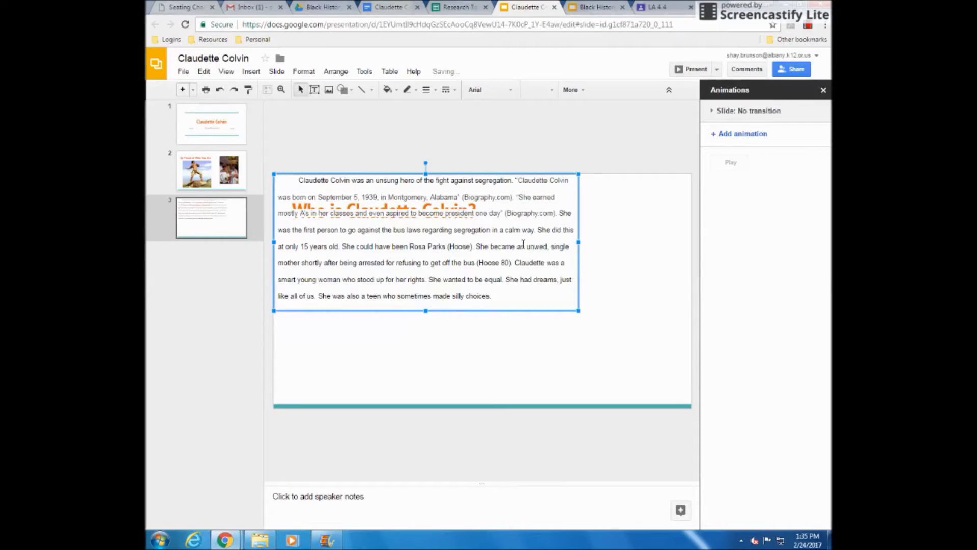
left_click_drag(449, 173, 456, 250)
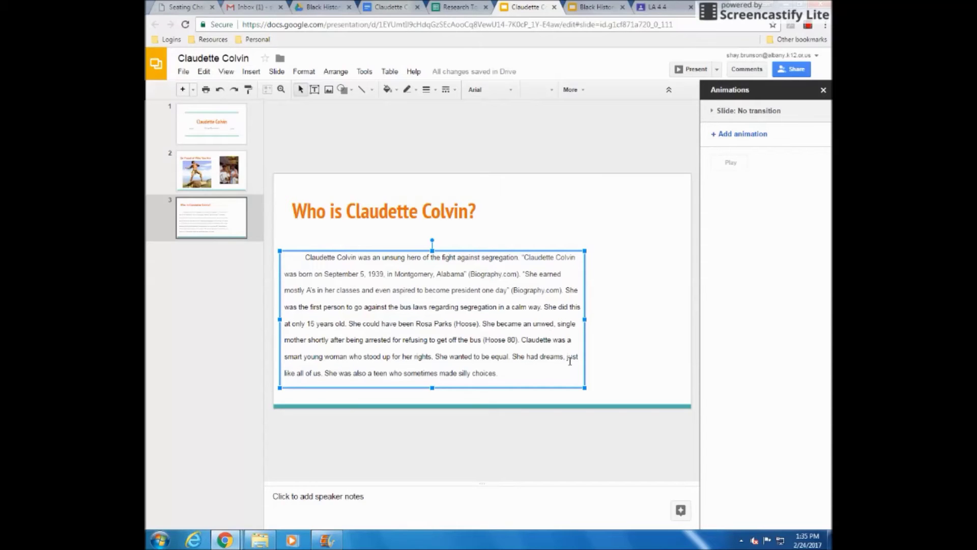
left_click_drag(584, 387, 544, 382)
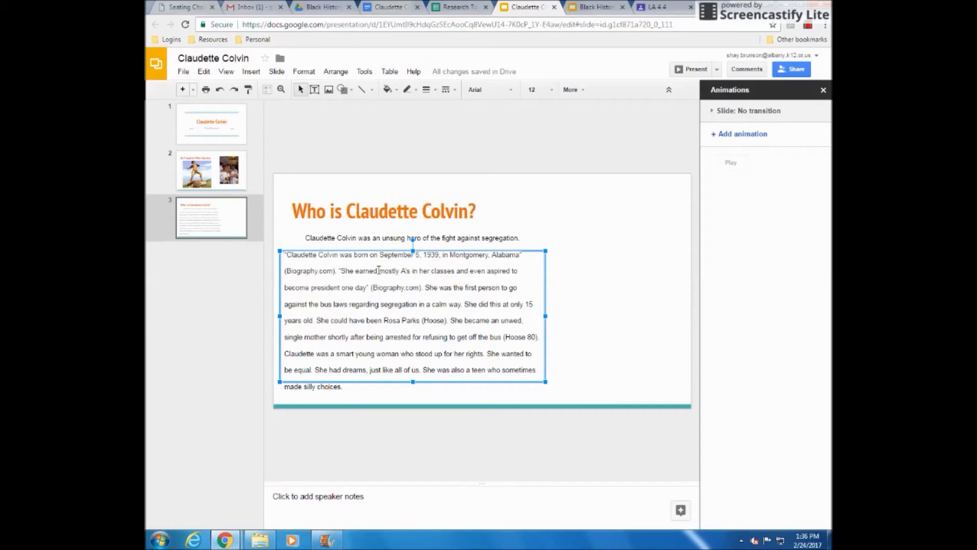
left_click(584, 307)
- Search images for 'montgomery, Alabama' and try the City of Montgomery flag, dismissing its format error
left_click(251, 71)
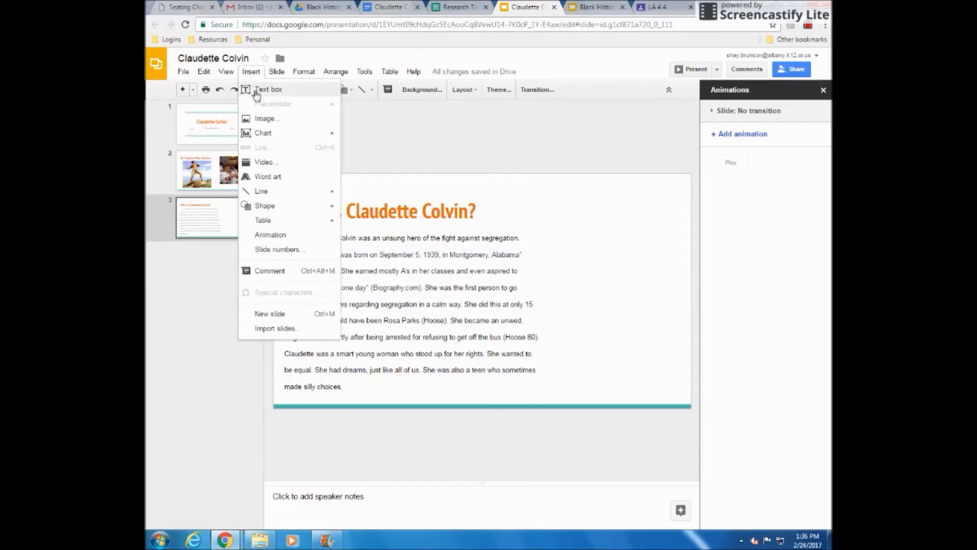
left_click(259, 118)
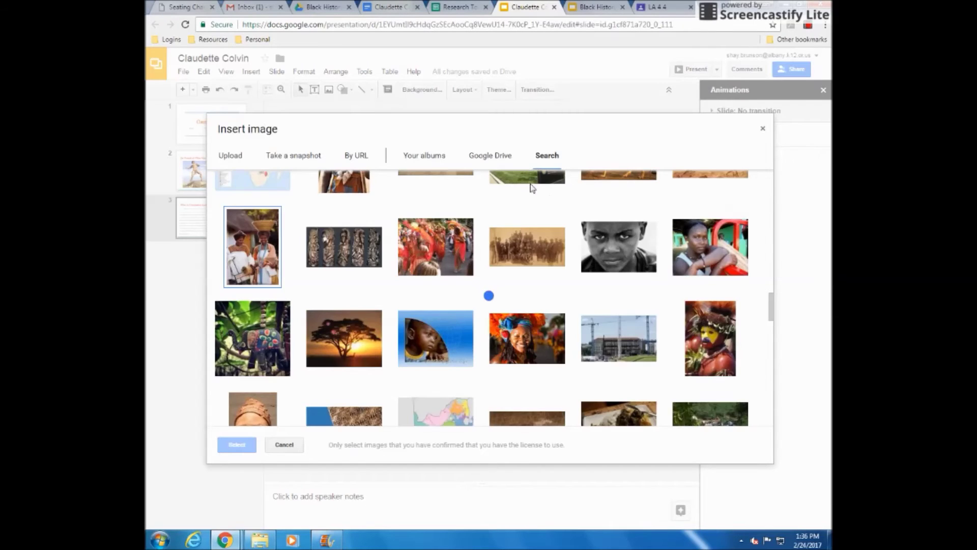
scroll(478, 232, "up", 5)
left_click_drag(353, 195, 236, 195)
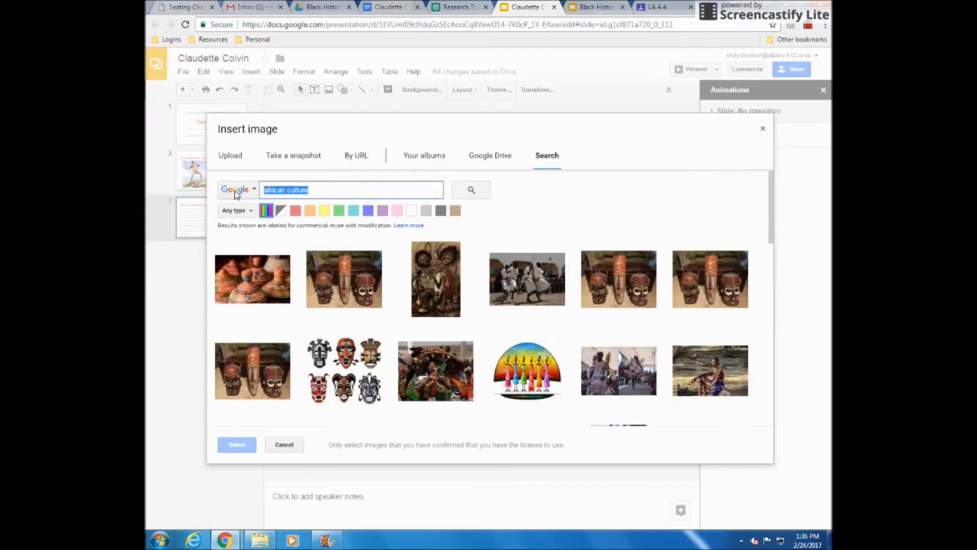
type("montgo")
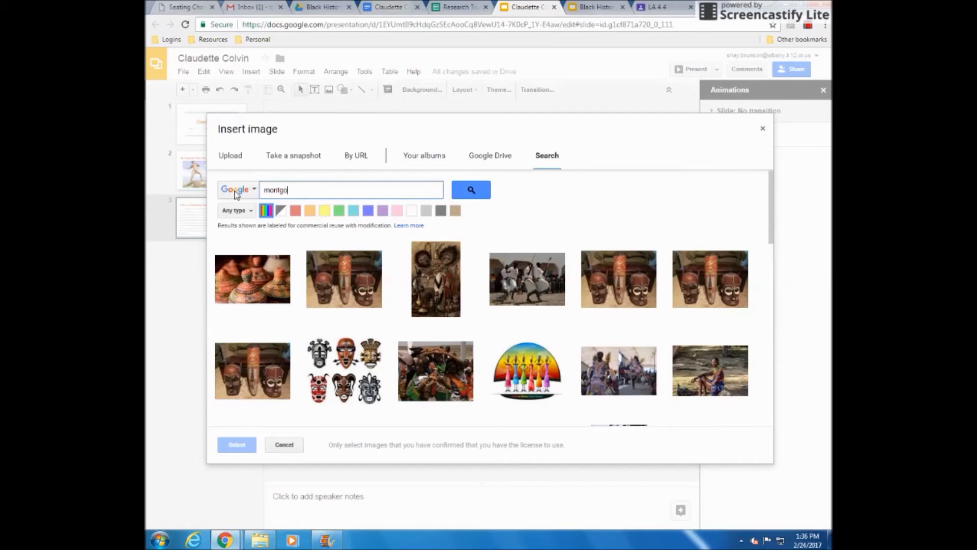
type("mery, Alabama")
key("Return")
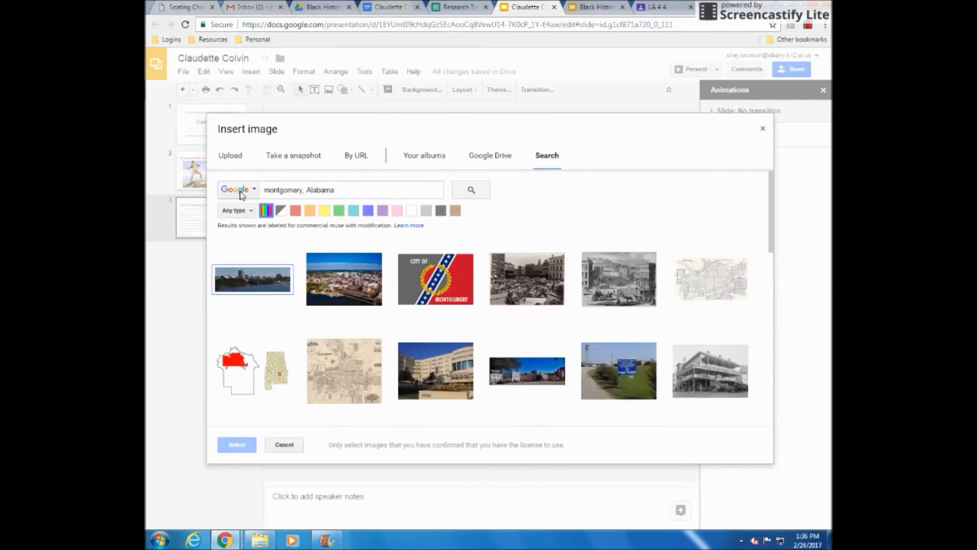
left_click(443, 293)
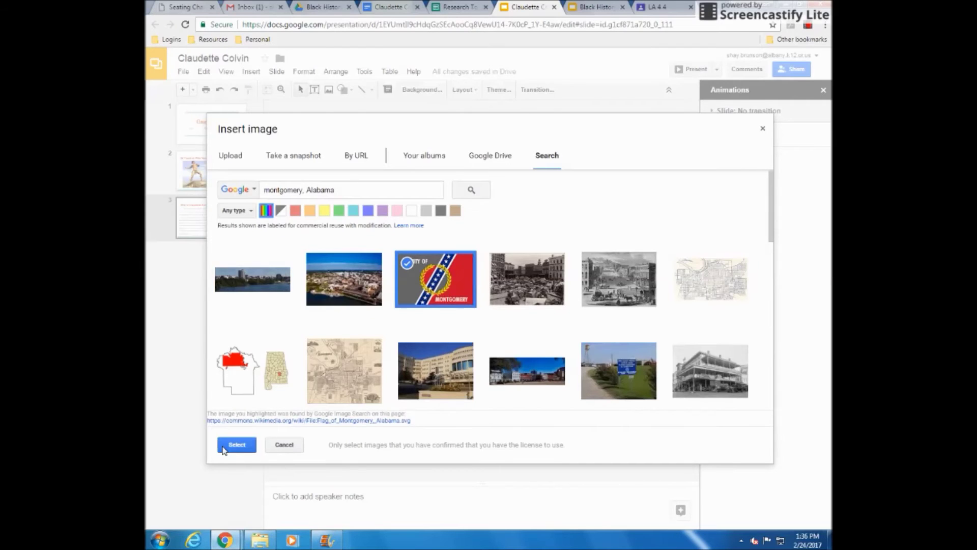
left_click(237, 444)
left_click(434, 309)
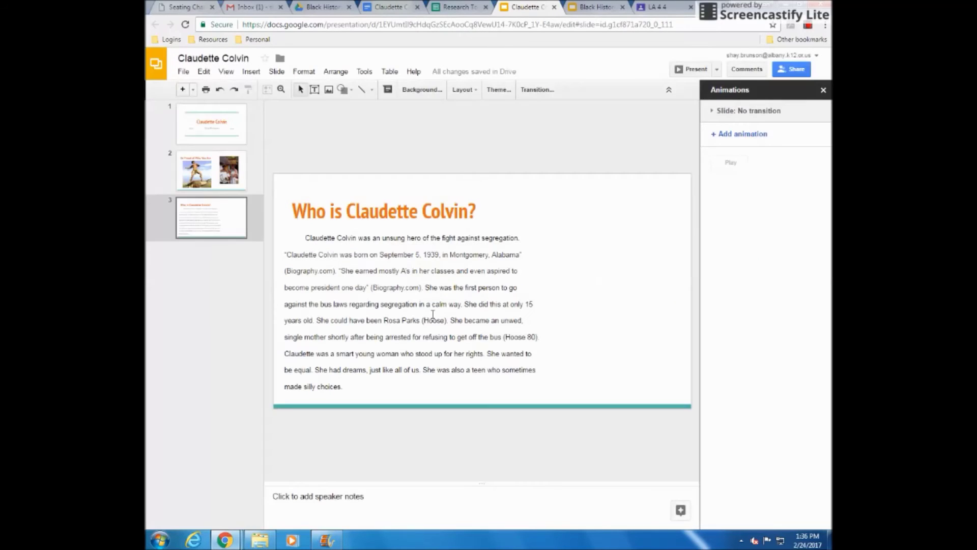
- Insert the Alabama county map image from the same search results
left_click(251, 71)
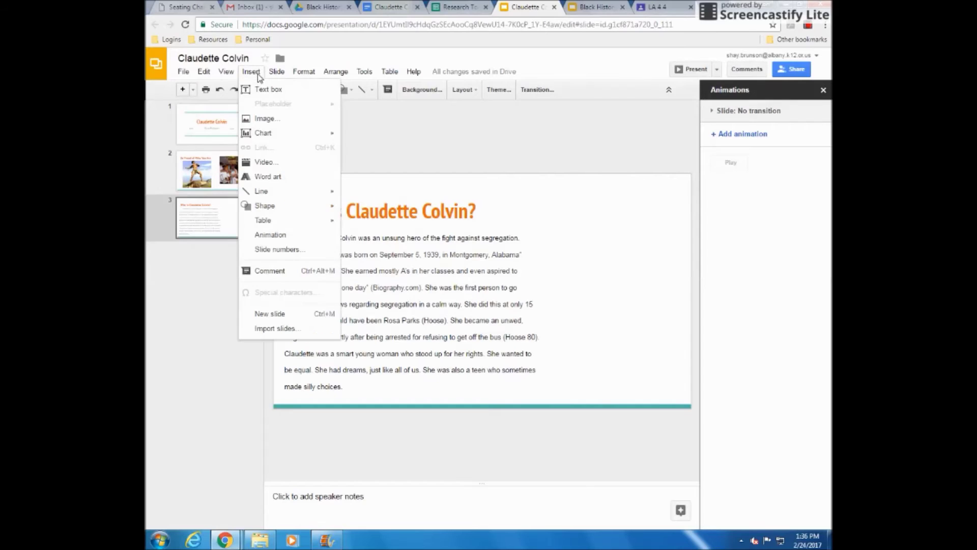
left_click(265, 119)
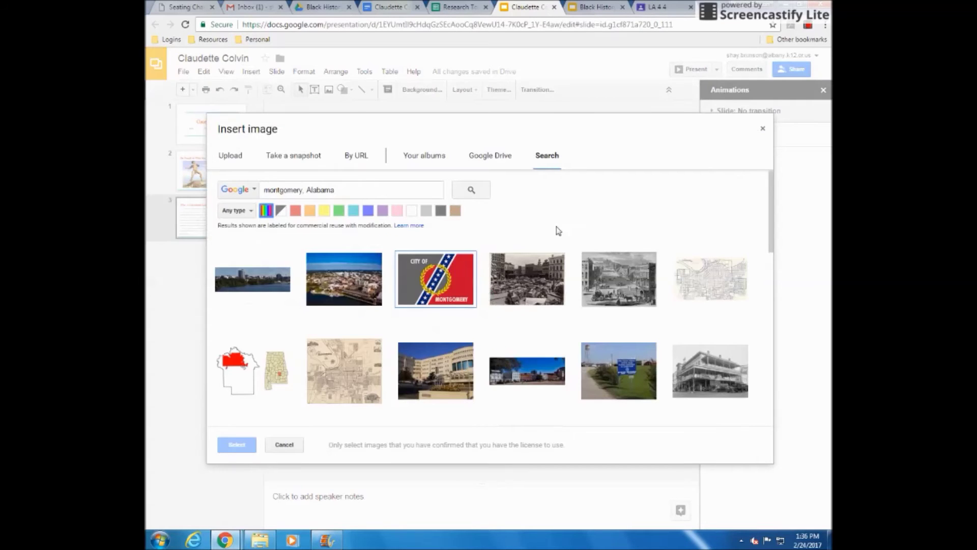
scroll(448, 329, "down", 3)
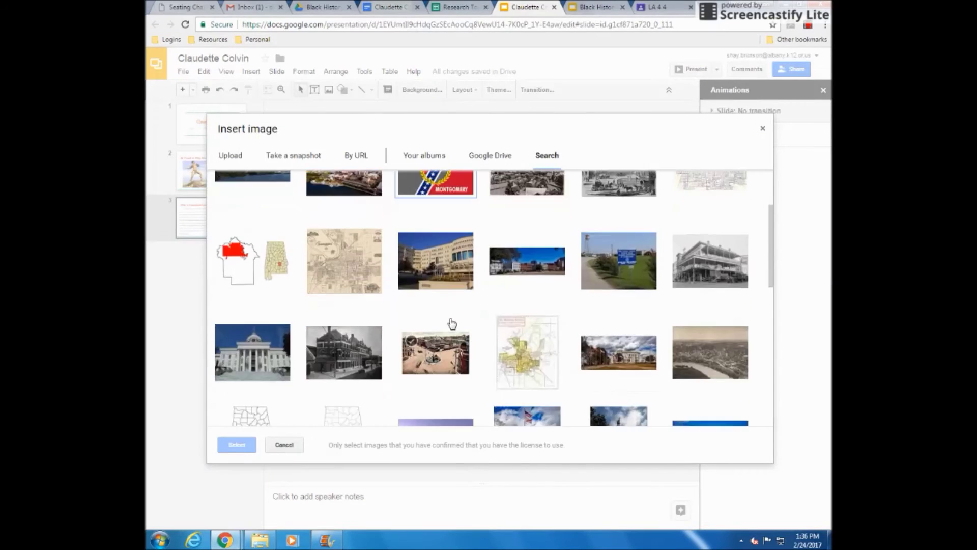
scroll(453, 318, "down", 2)
scroll(443, 306, "down", 2)
scroll(433, 310, "up", 1)
scroll(428, 308, "up", 1)
left_click(271, 289)
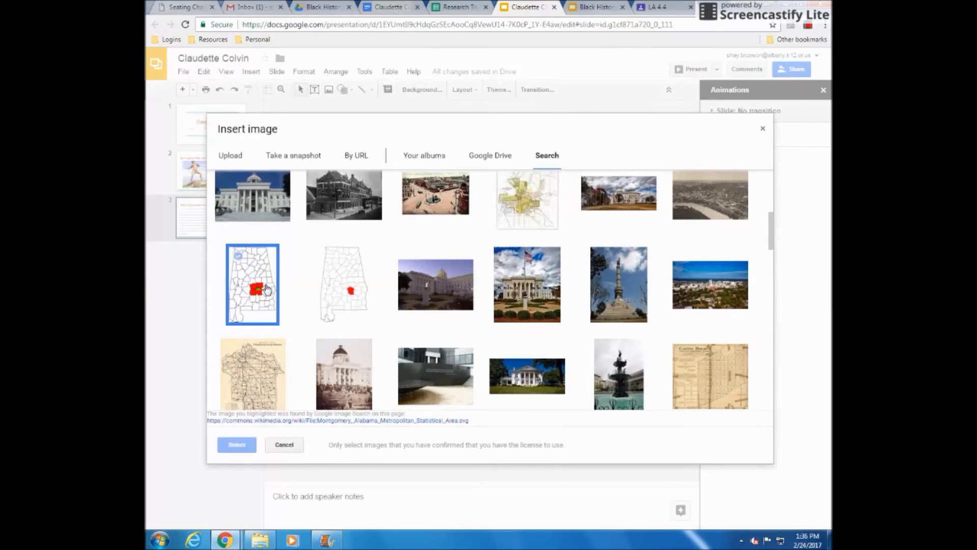
left_click(240, 444)
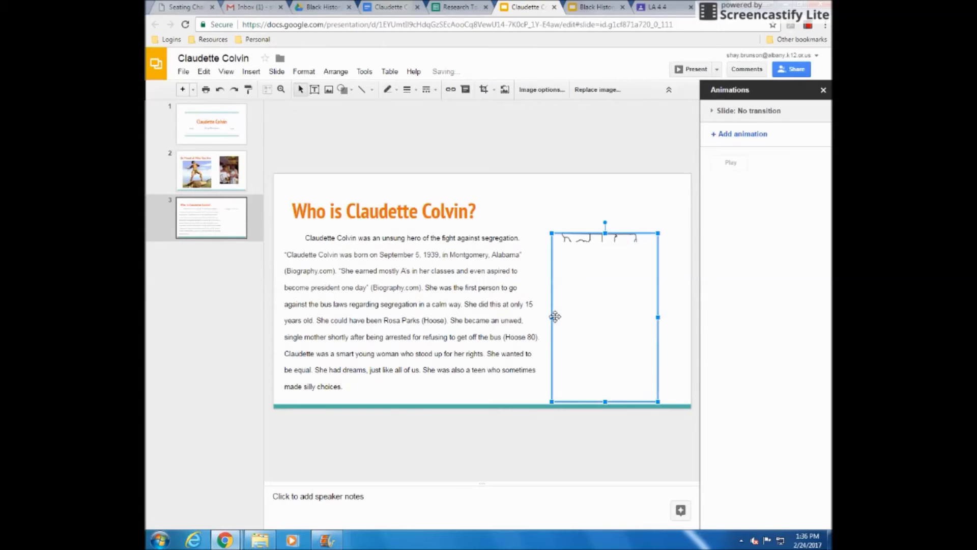
- Shrink the Alabama map and place it in the slide's top-right corner
left_click_drag(549, 235, 596, 302)
left_click_drag(617, 360, 625, 242)
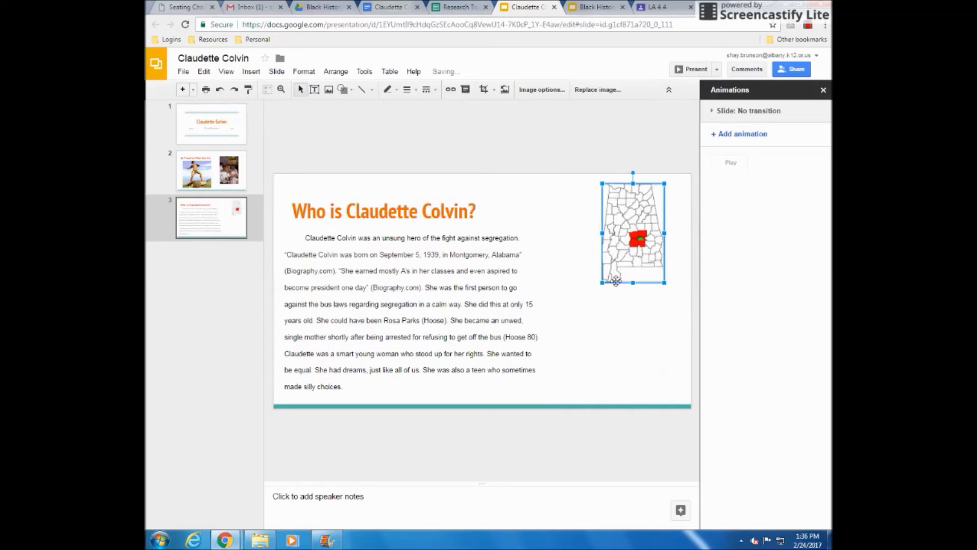
left_click(421, 263)
- Delete the quoted birth sentence, then insert a shrunken Seal of the President from a 'pre' search
left_click_drag(285, 255, 345, 270)
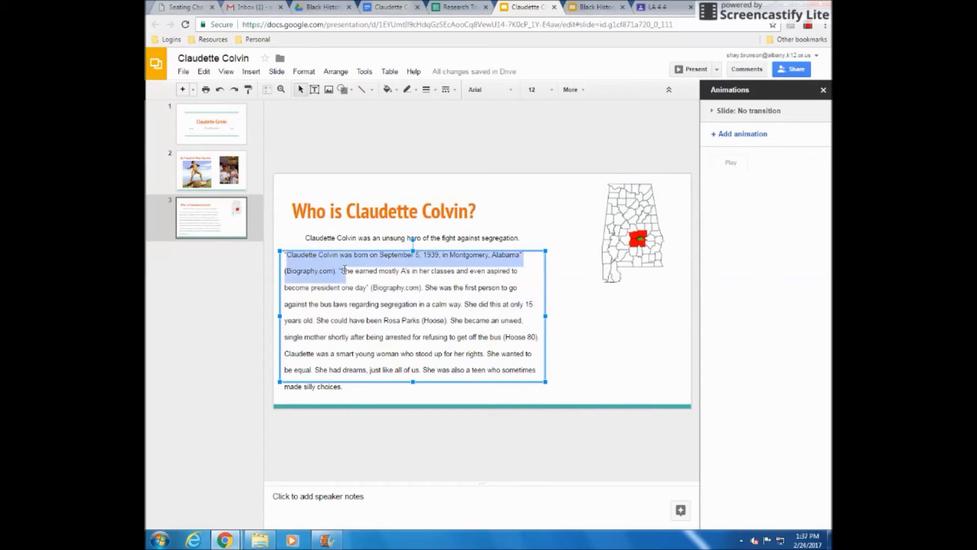
key("BackSpace")
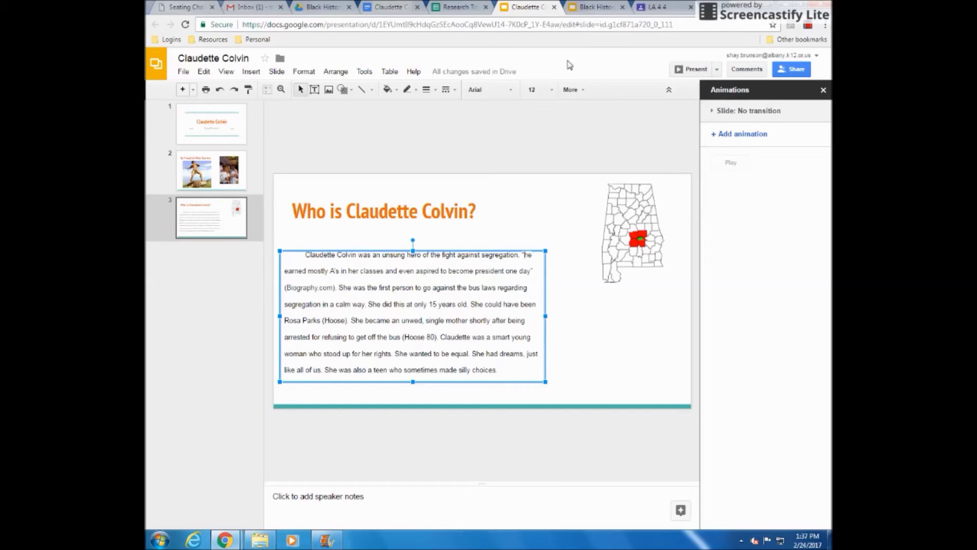
left_click(255, 75)
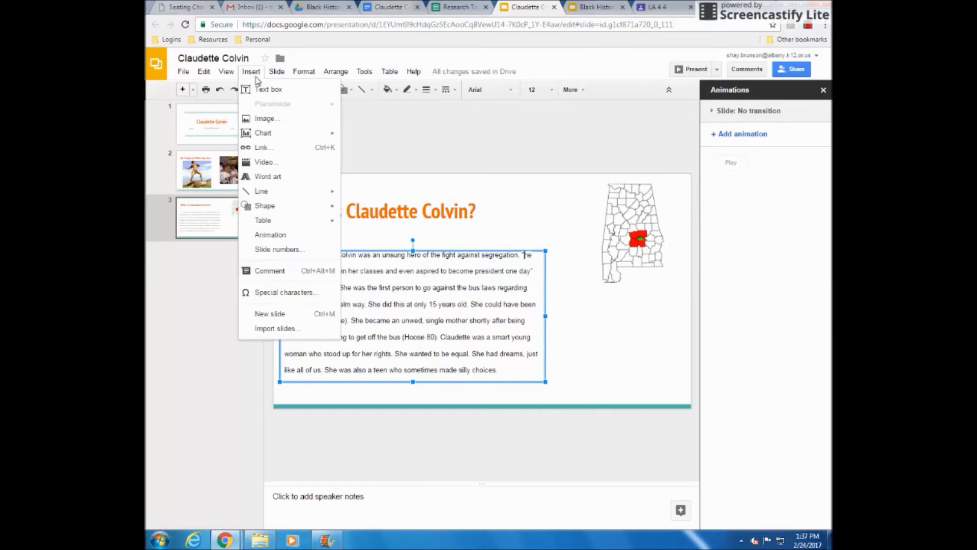
left_click(262, 118)
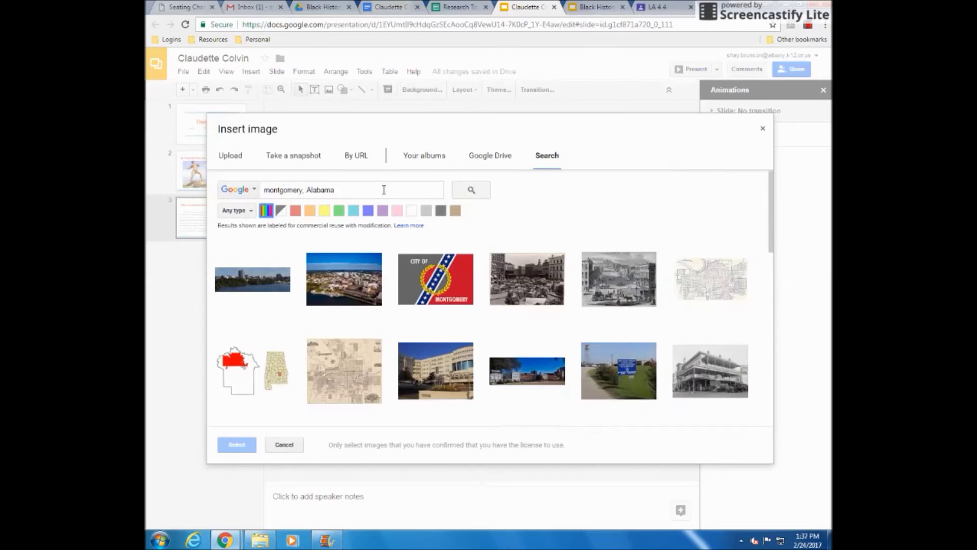
left_click_drag(384, 190, 225, 206)
type("president")
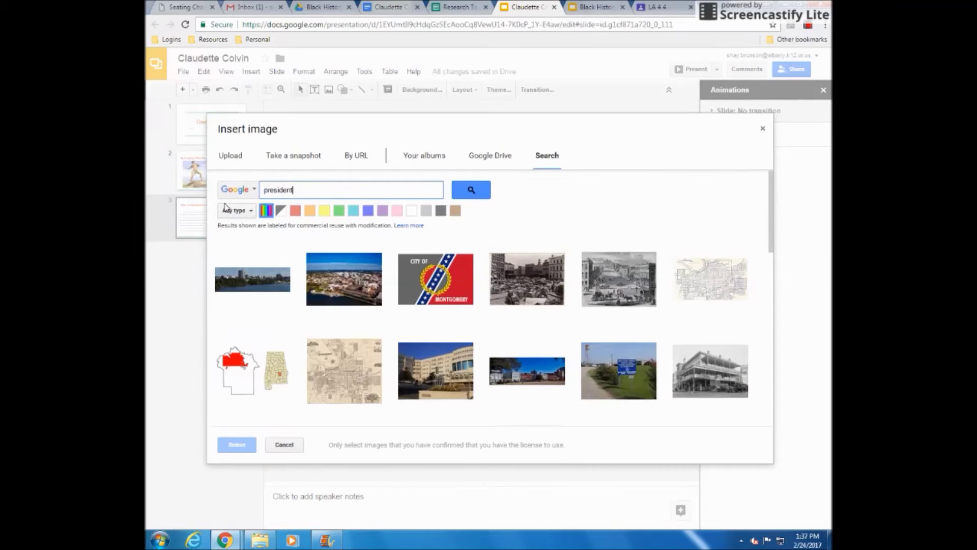
key("Return")
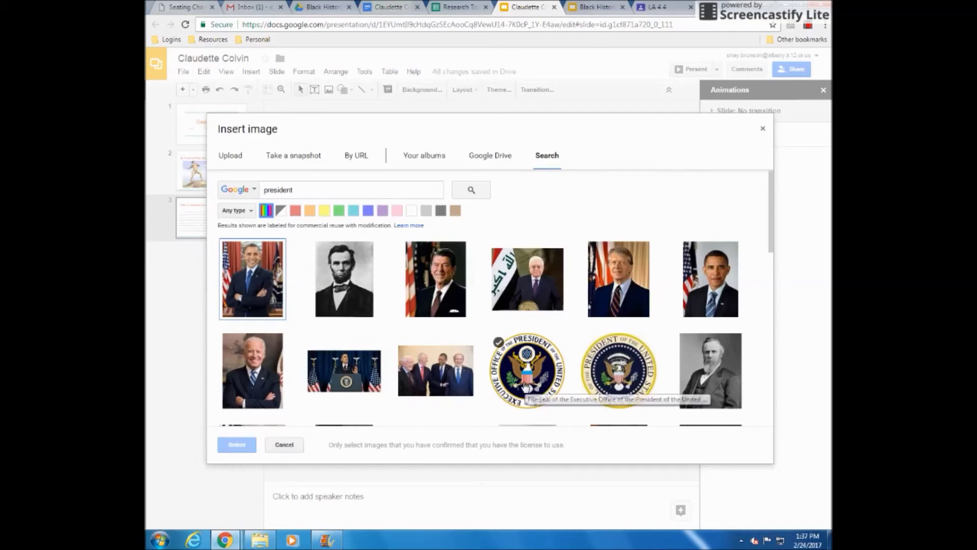
left_click(610, 379)
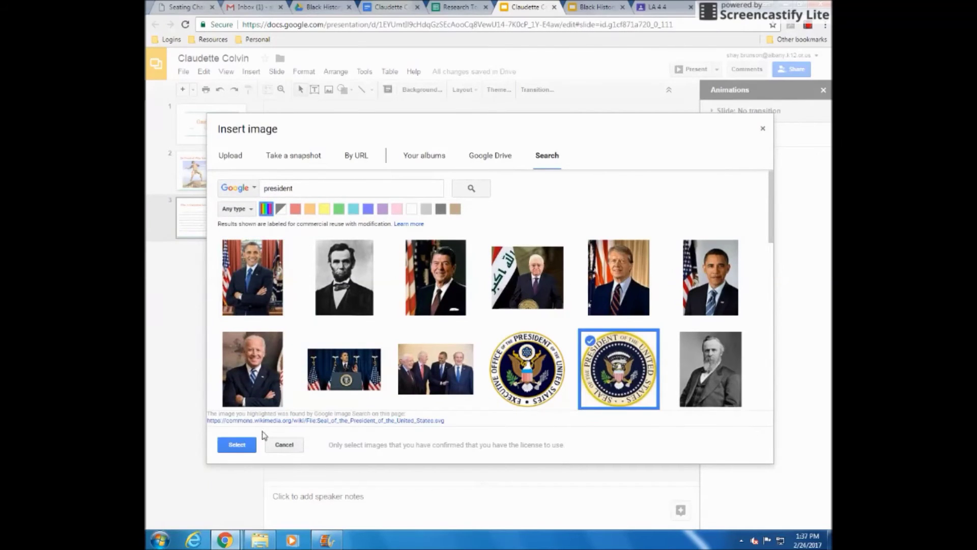
left_click(242, 444)
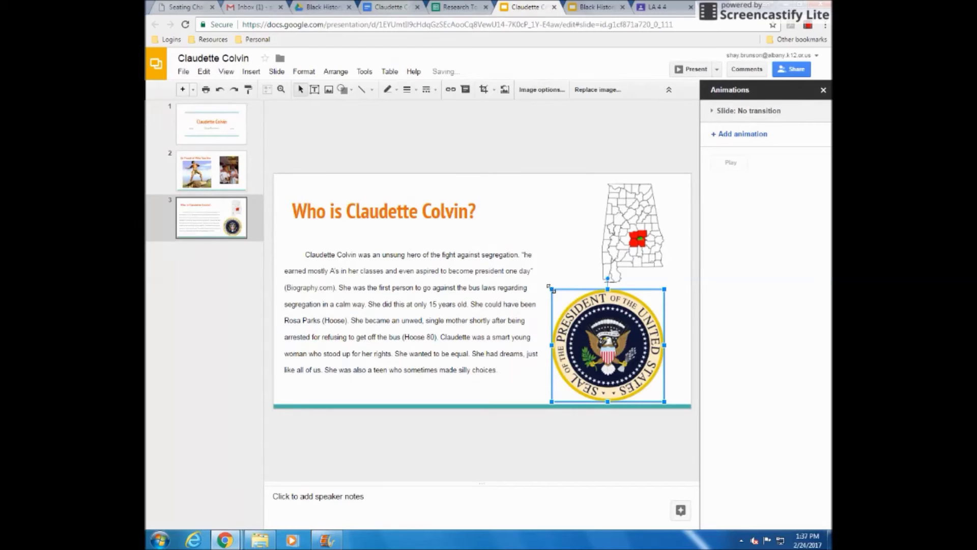
left_click_drag(552, 289, 560, 316)
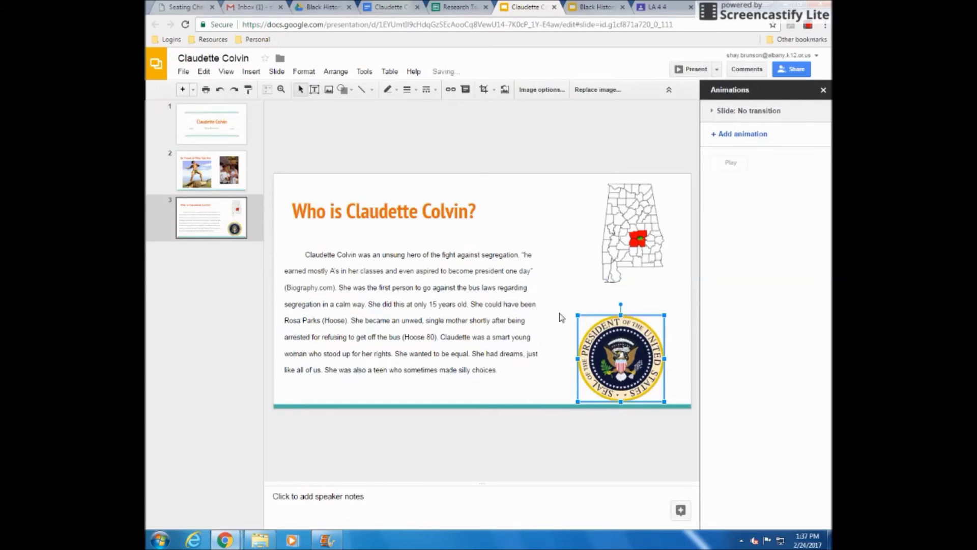
- Clear the remaining paragraph text and delete the body text box from slide 3
left_click(436, 291)
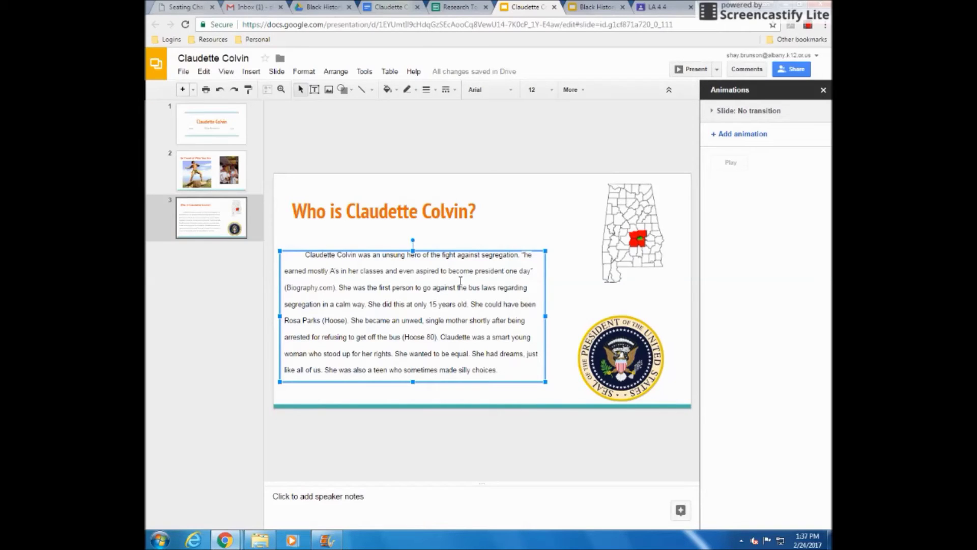
left_click_drag(522, 255, 336, 288)
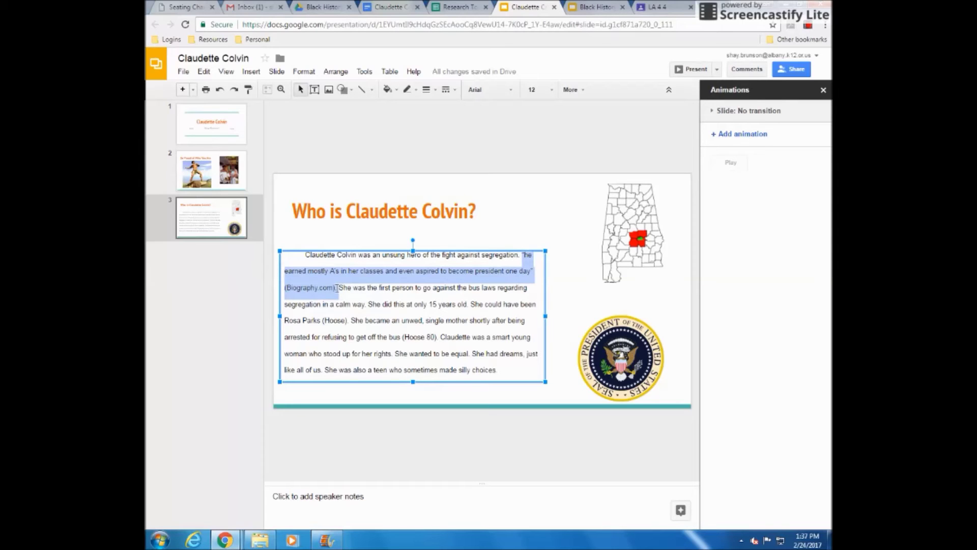
left_click_drag(337, 289, 514, 367)
key("BackSpace")
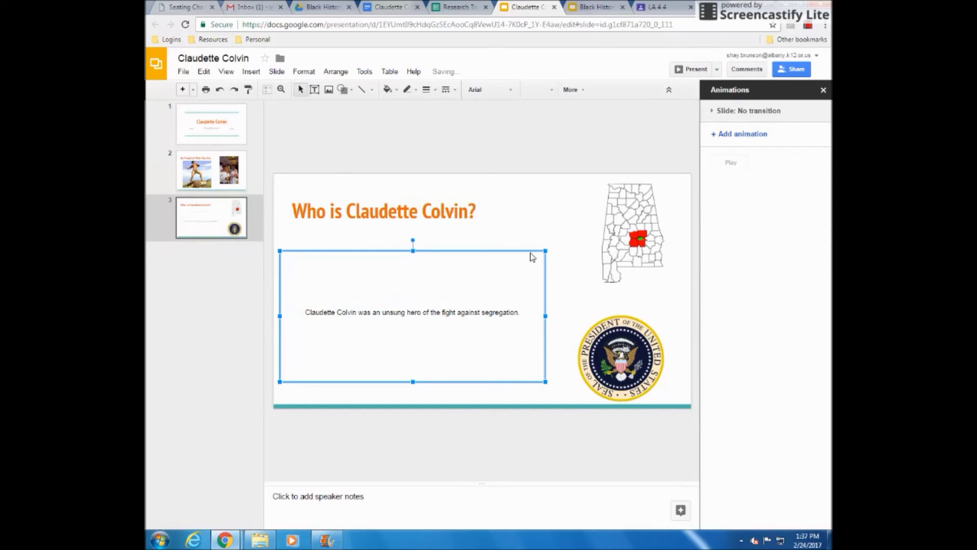
key("Escape")
key("Delete")
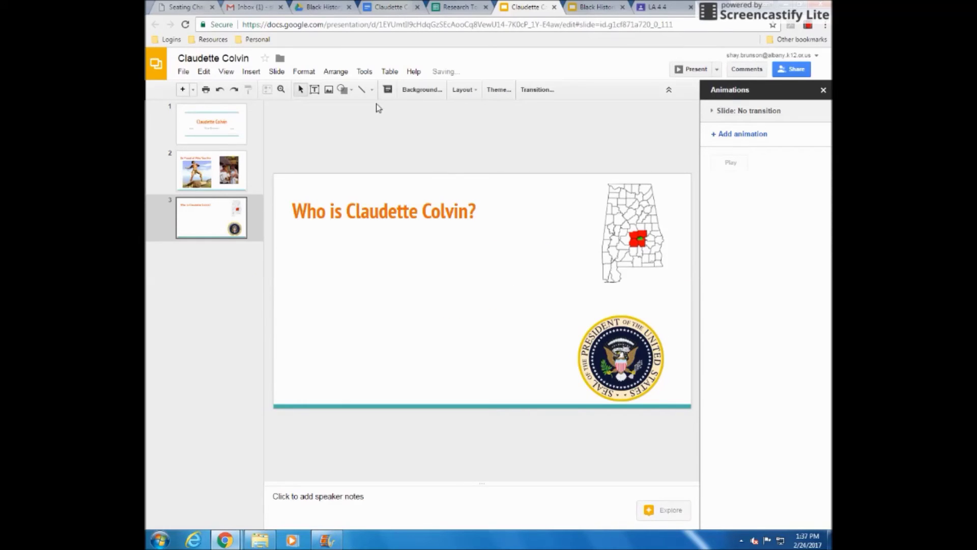
- Search images for 'claudette' and insert the Claudette Colvin portrait onto slide 3
left_click(247, 73)
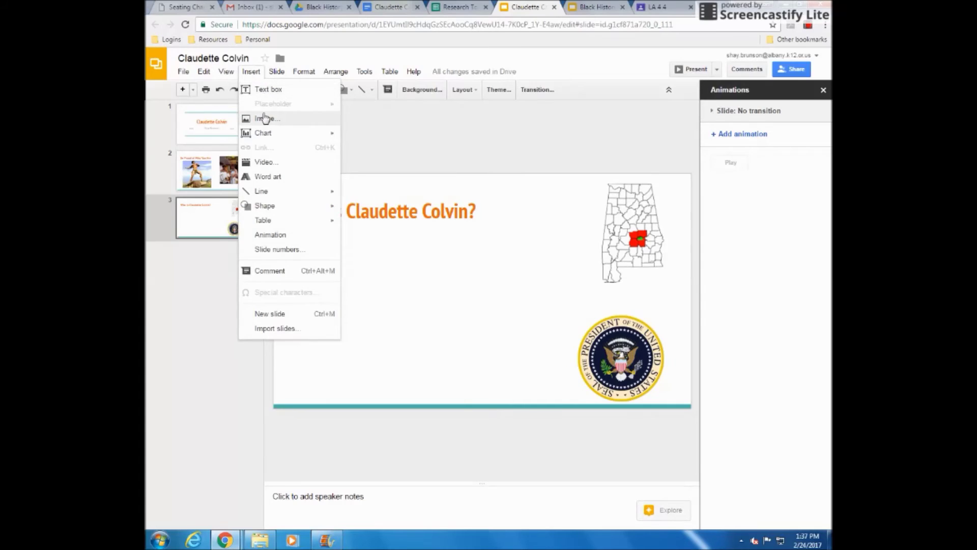
left_click(264, 118)
double_click(272, 188)
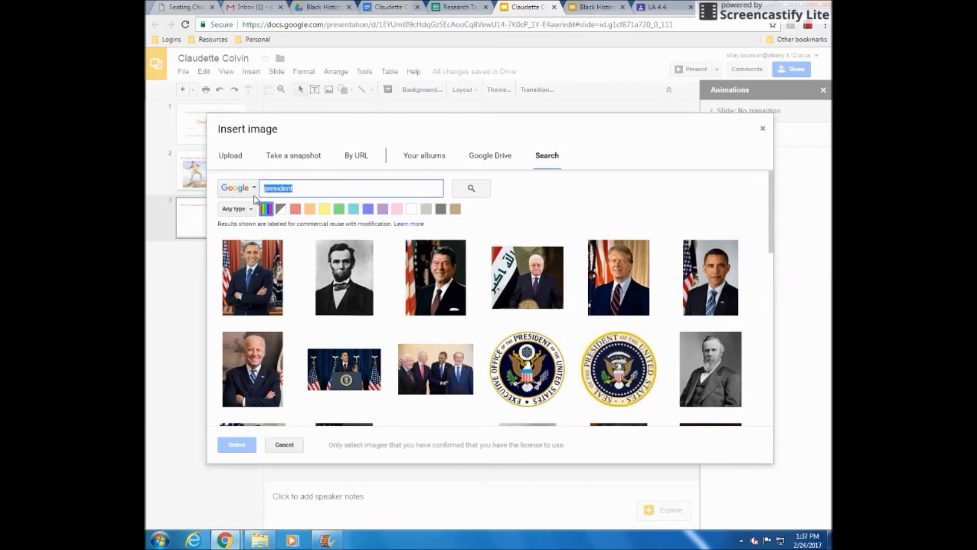
type("claudette colvin")
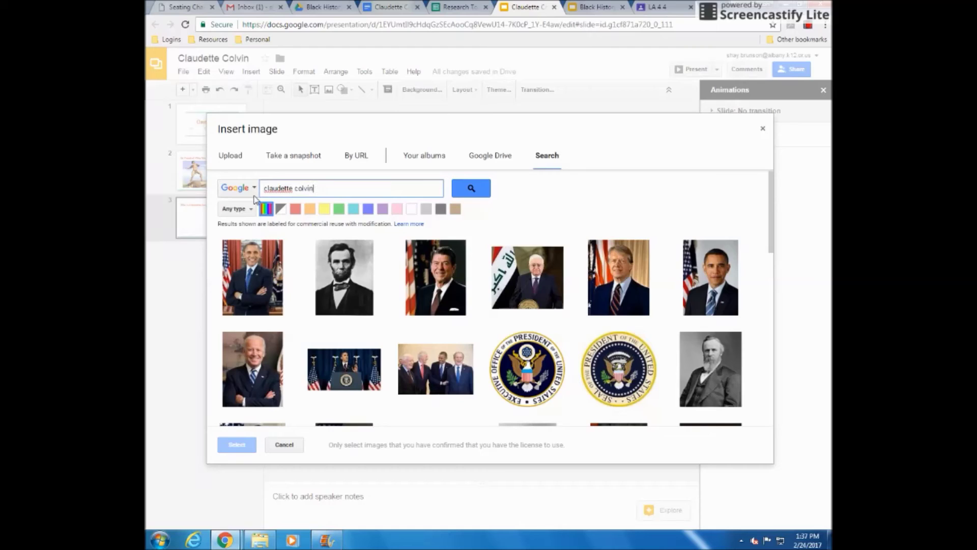
key("Return")
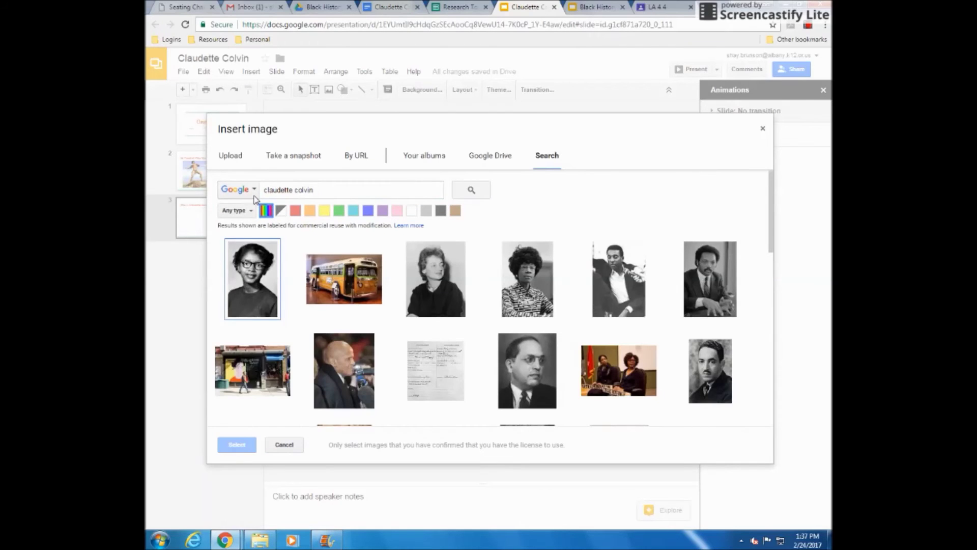
double_click(260, 282)
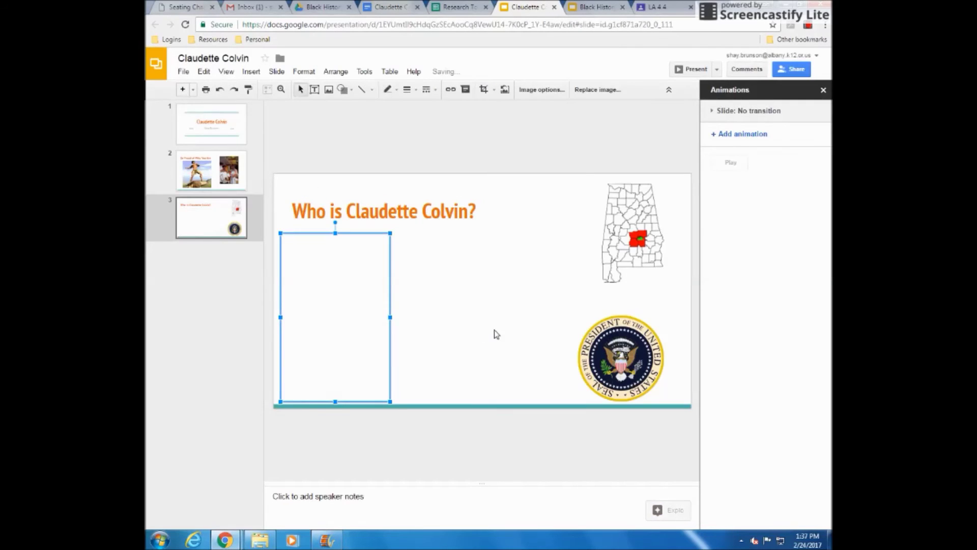
- Line up the portrait, an enlarged Alabama map and an enlarged seal side by side under the title
left_click_drag(329, 302, 345, 296)
left_click_drag(632, 228, 452, 270)
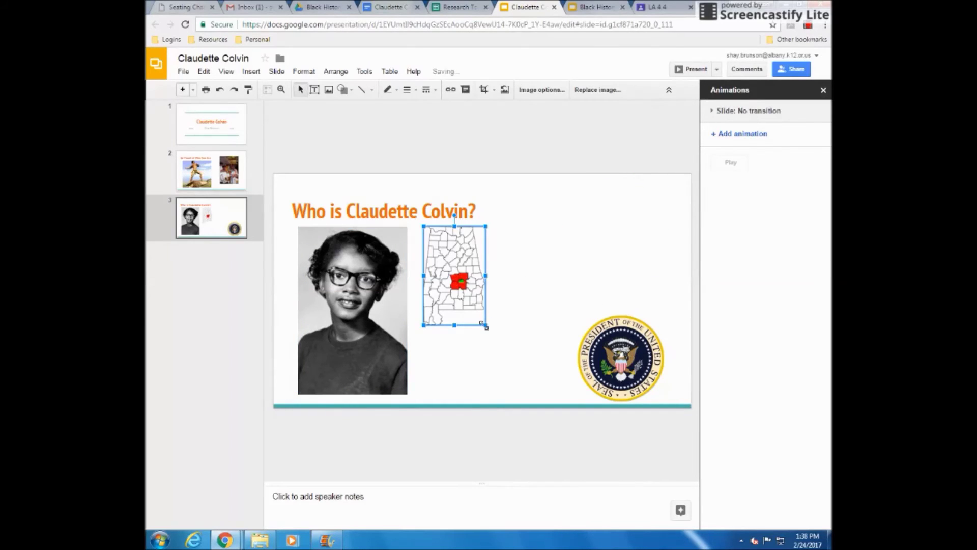
left_click_drag(486, 327, 526, 391)
left_click_drag(634, 353, 610, 288)
mouse_move(636, 326)
left_mouse_down()
mouse_move(657, 351)
mouse_move(632, 322)
left_mouse_up()
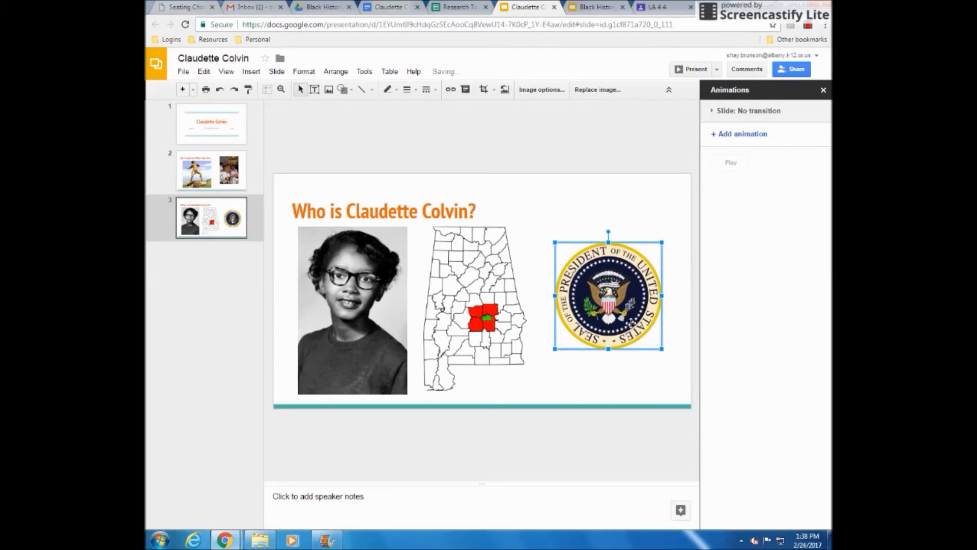
left_click_drag(497, 292, 503, 294)
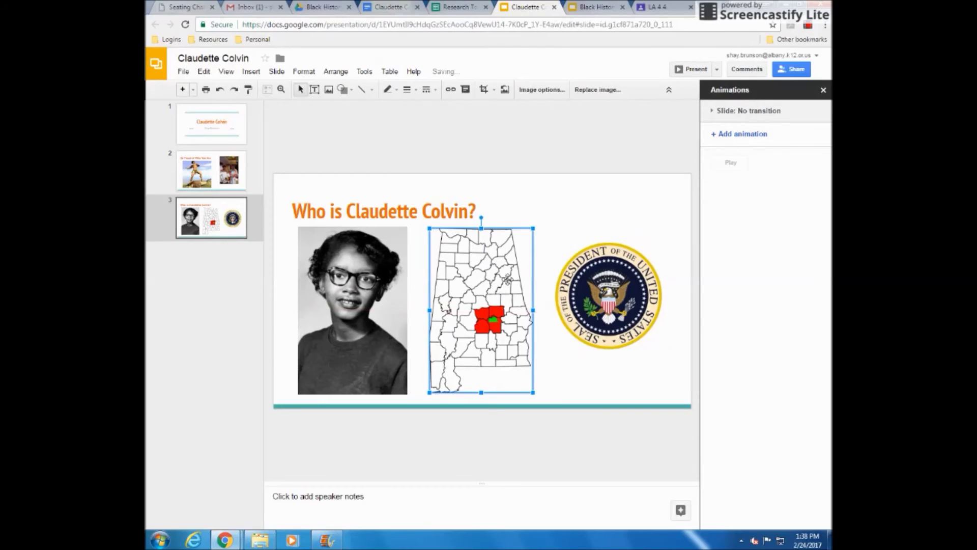
left_click(561, 205)
left_click(611, 188)
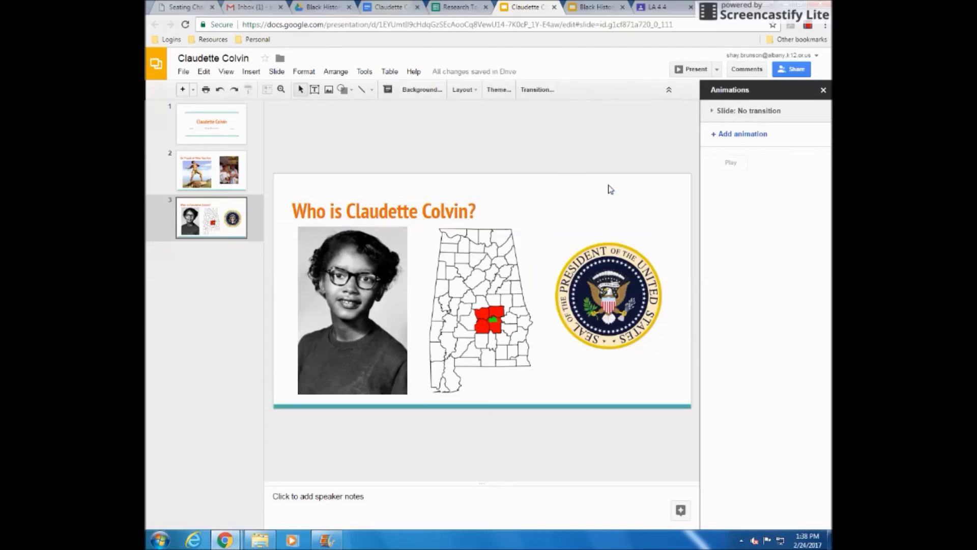
- Check the portrait, map and seal one by one, then close the Animations panel
left_click(385, 303)
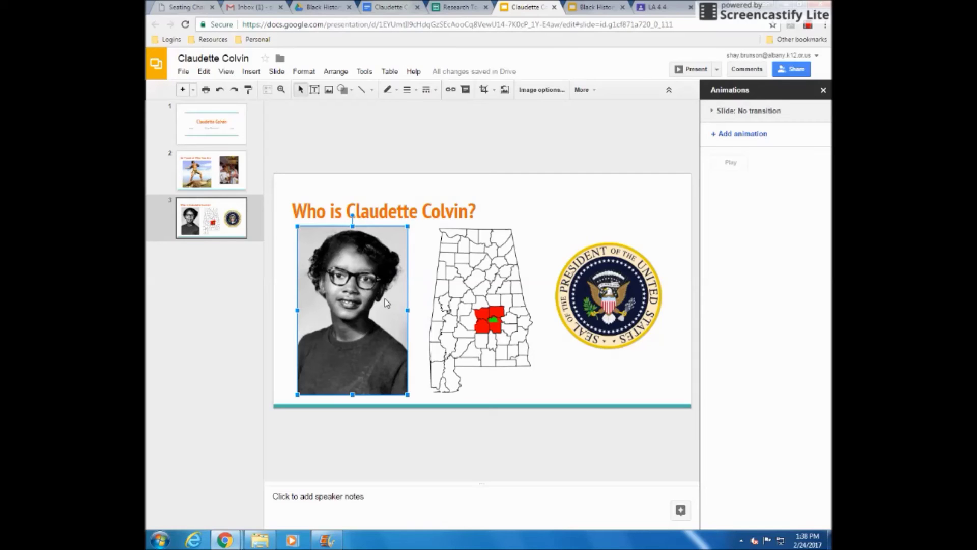
left_click(448, 305)
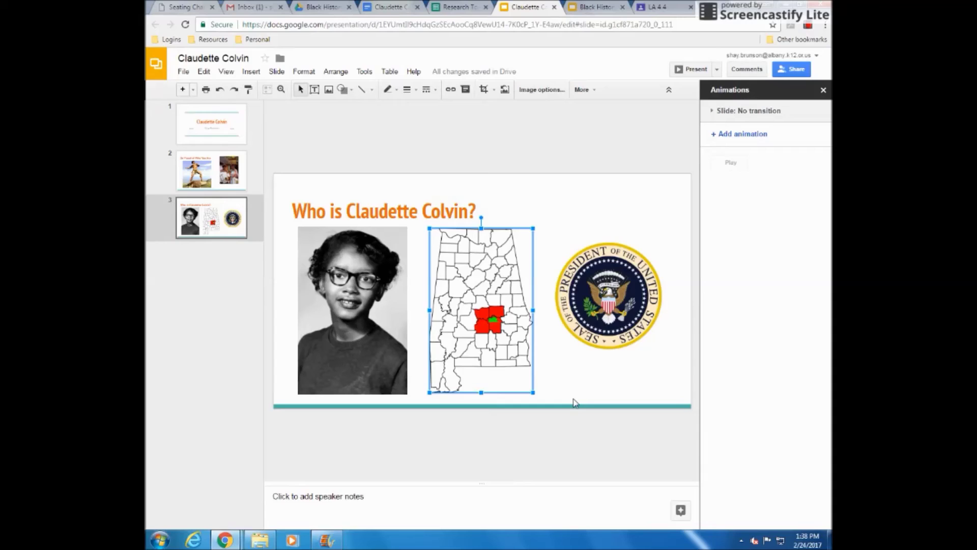
left_click(588, 324)
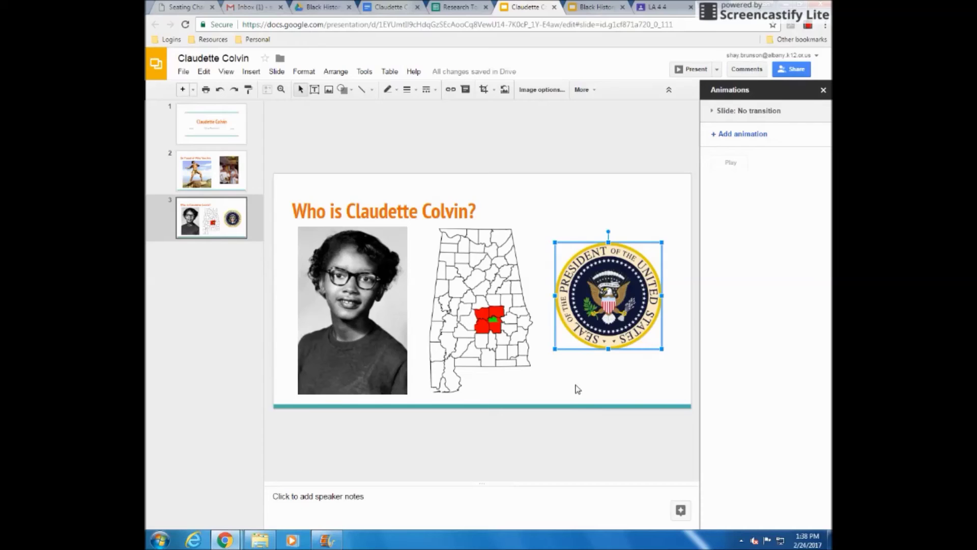
left_click(368, 309)
left_click(445, 315)
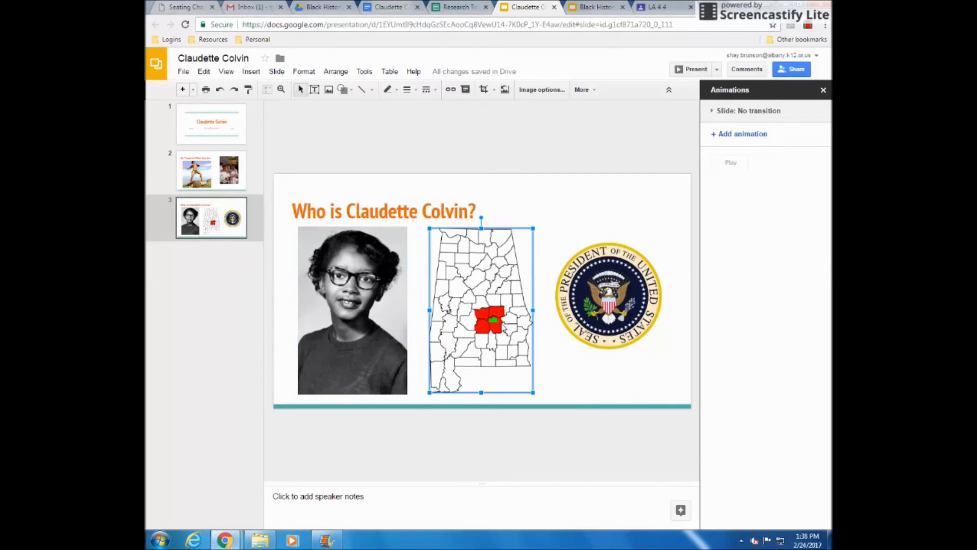
left_click(585, 329)
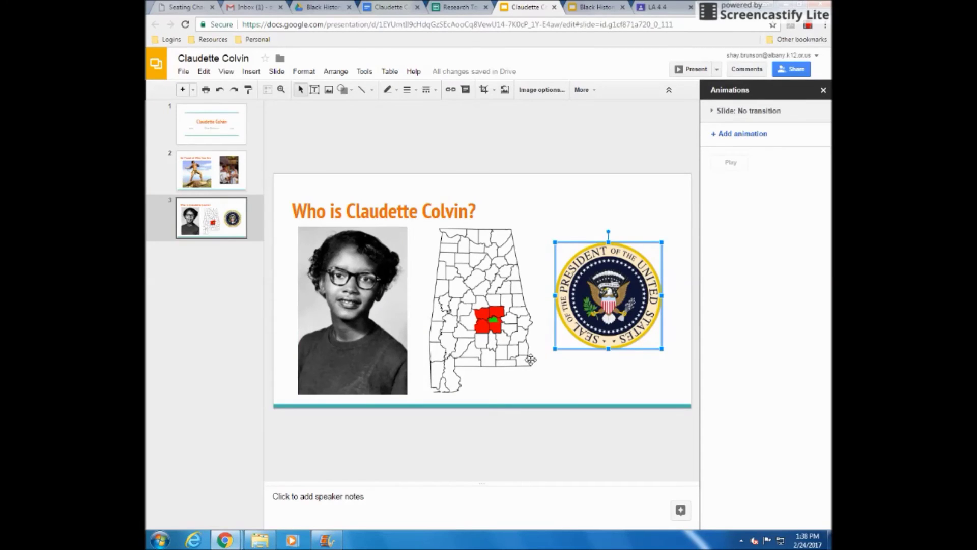
left_click(392, 329)
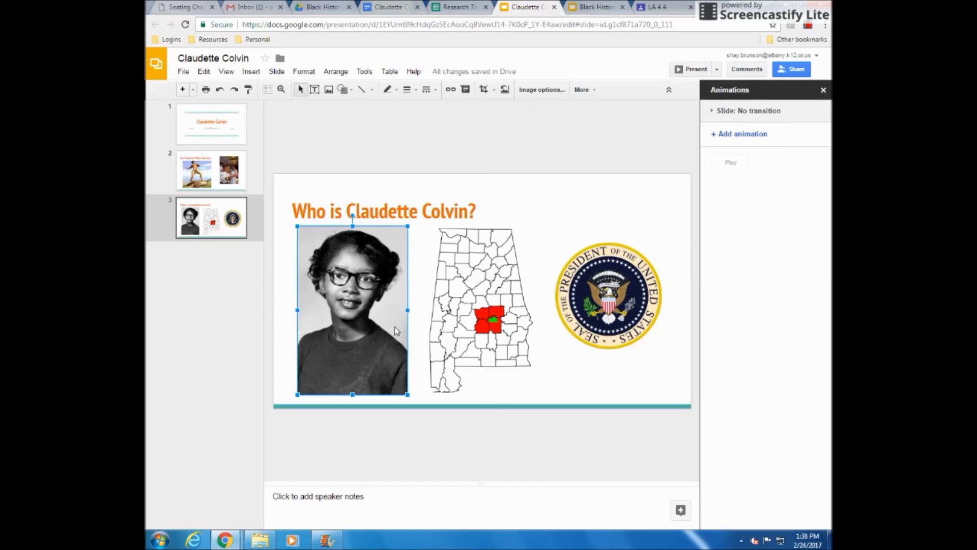
left_click(823, 91)
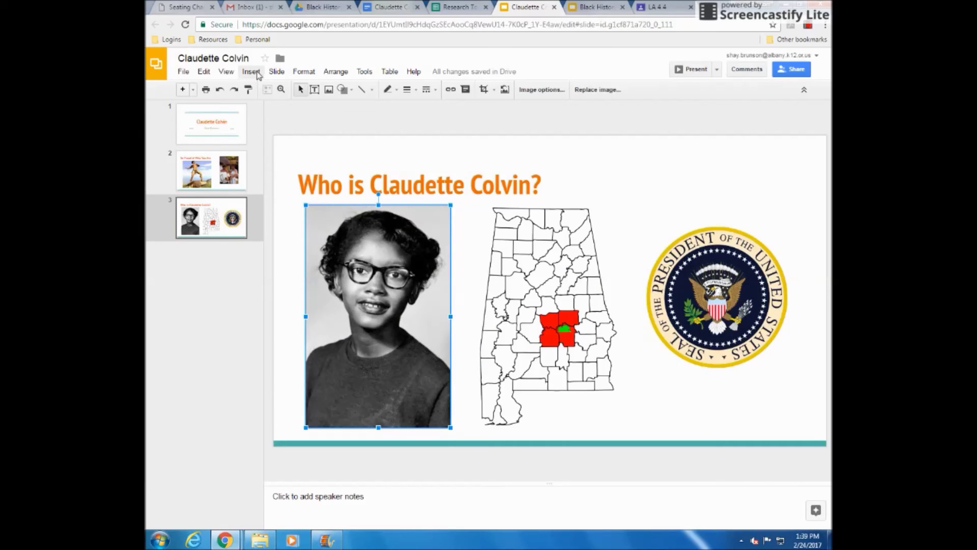
- Add on-click Fade in animations to the portrait, map and seal in order, then preview them
left_click(293, 75)
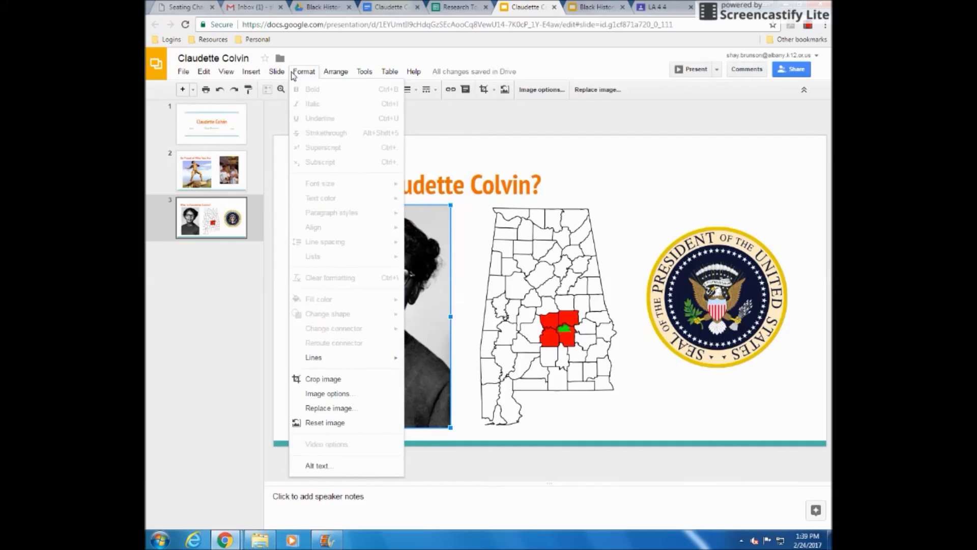
mouse_move(280, 74)
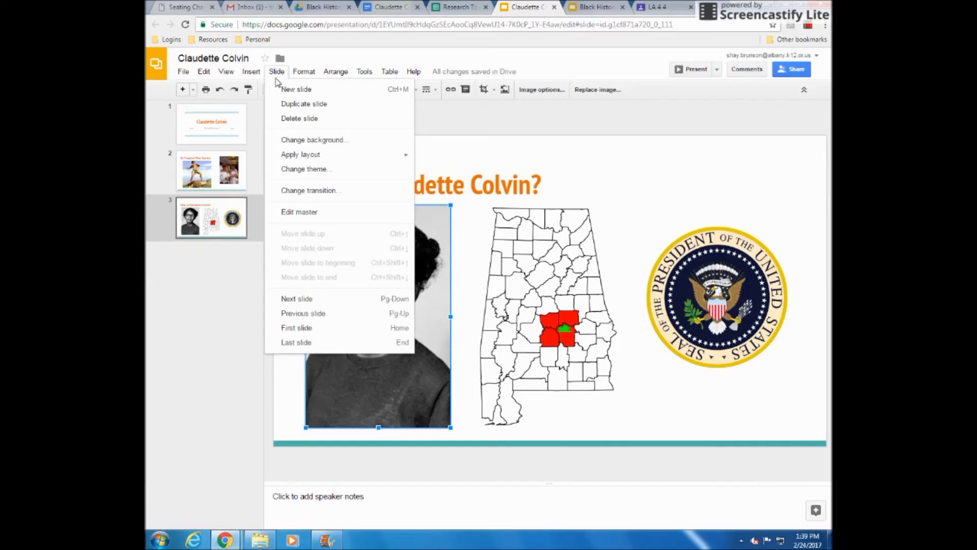
left_click(305, 191)
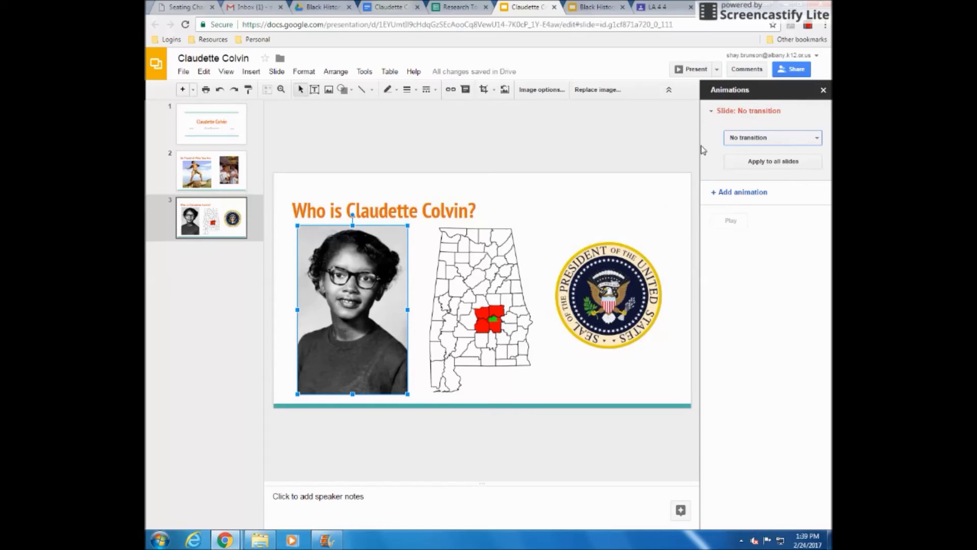
left_click(723, 196)
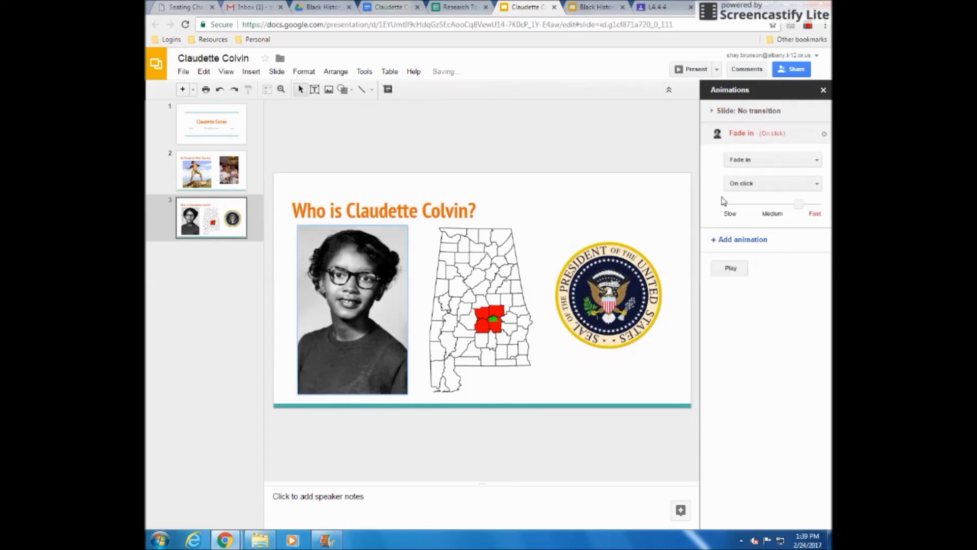
left_click(346, 287)
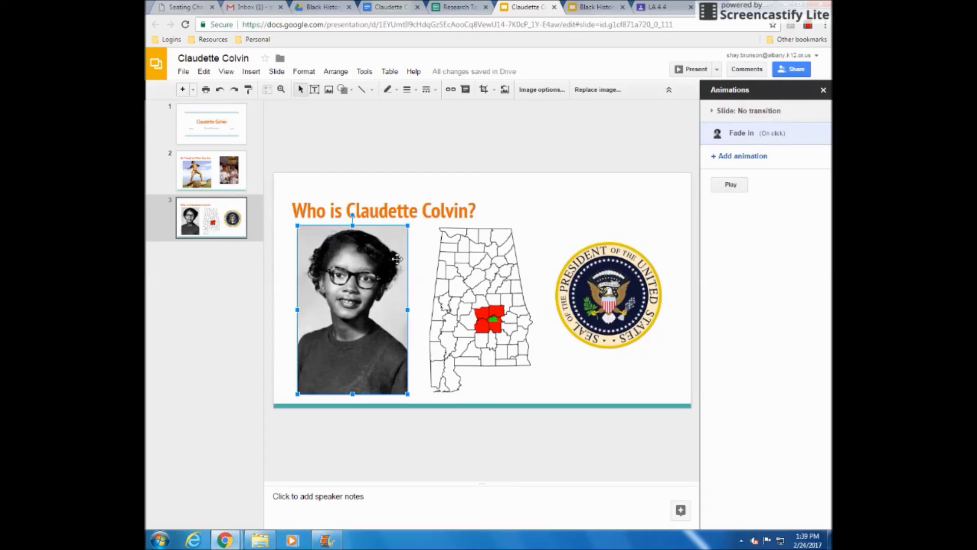
left_click(736, 136)
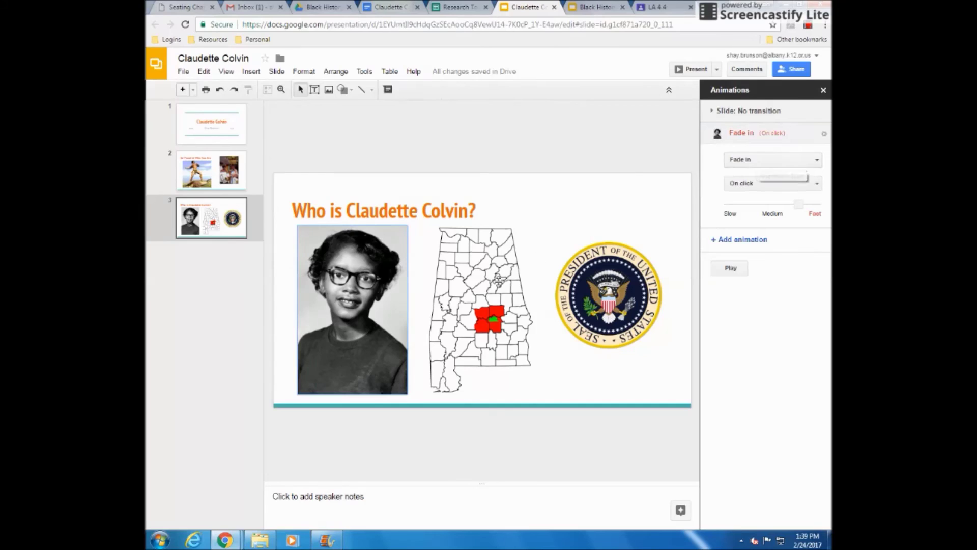
left_click(496, 284)
left_click(731, 157)
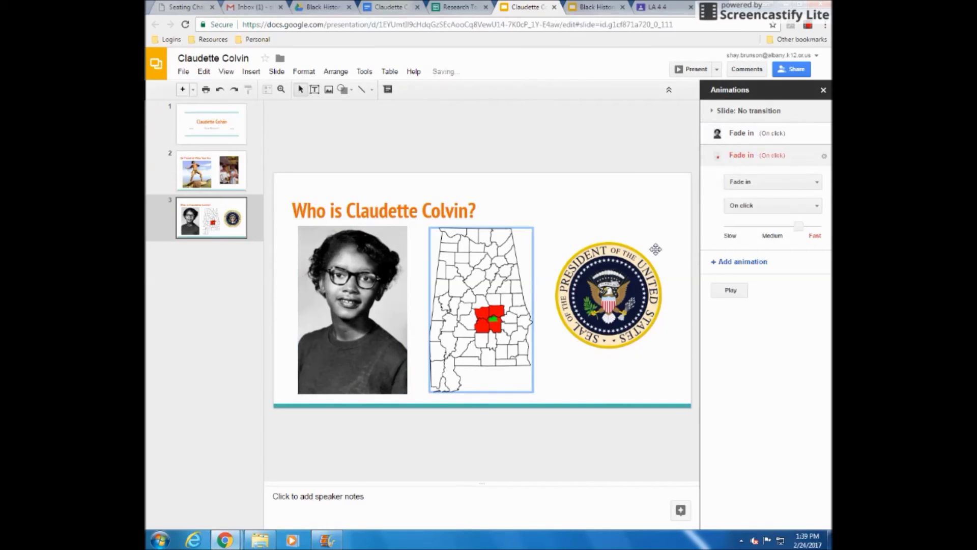
left_click(634, 283)
left_click(745, 178)
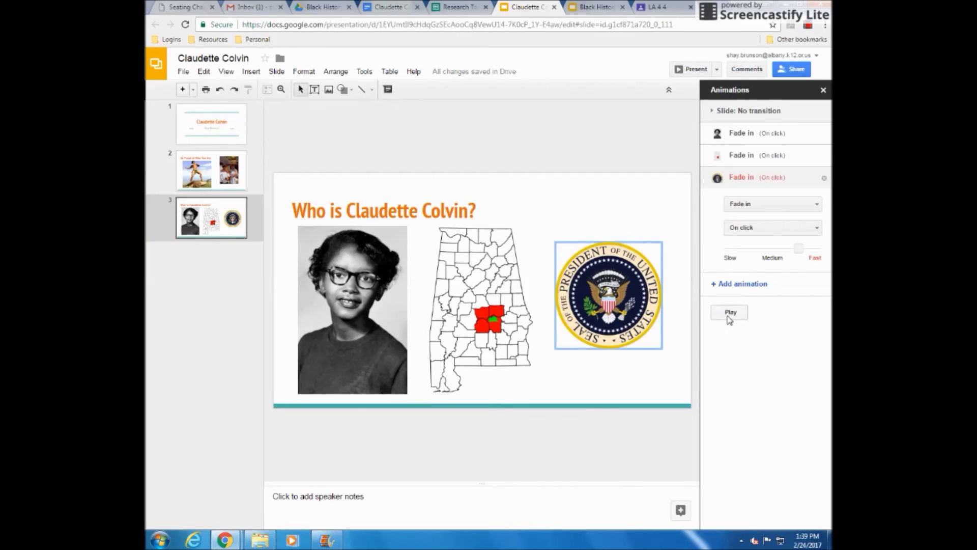
left_click(730, 315)
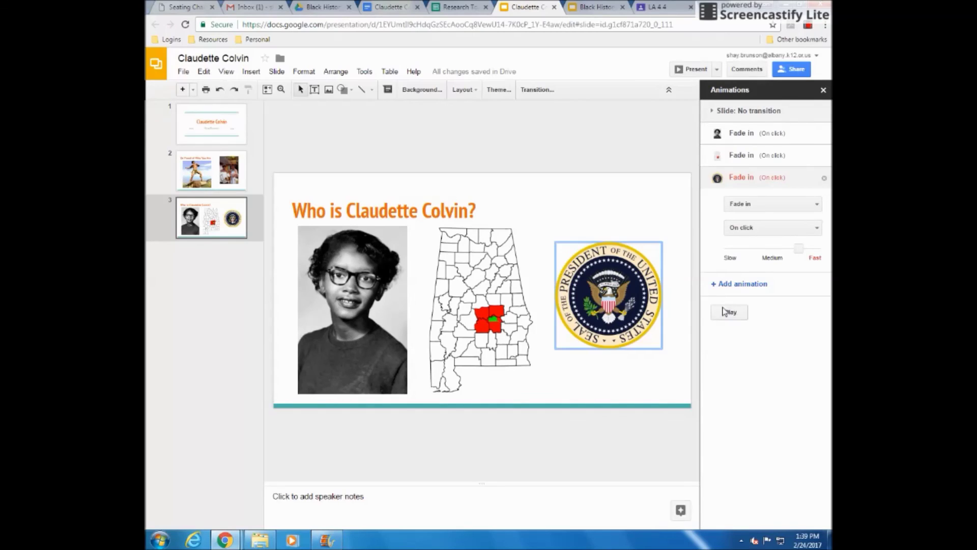
- Try the Slide from right and Cube transitions on slide 3, previewing Cube
left_click(714, 114)
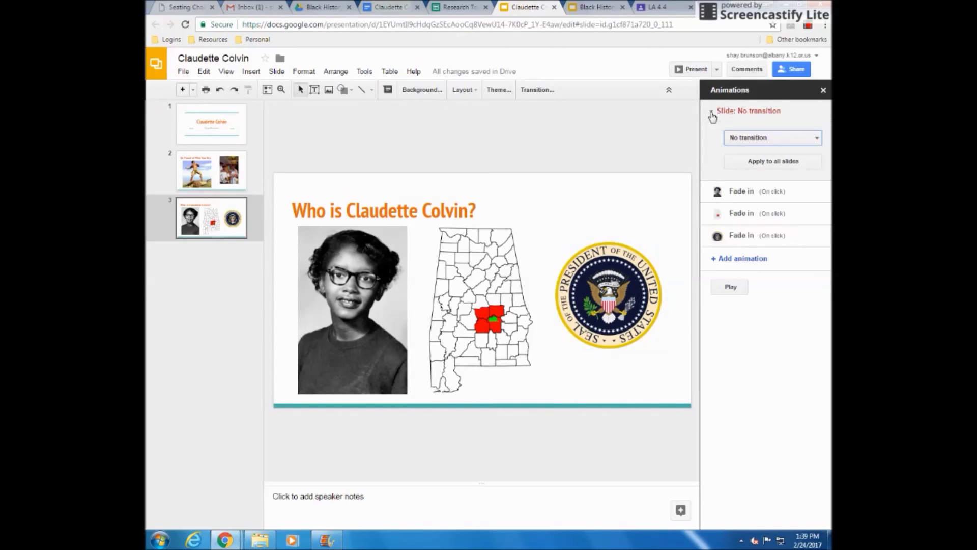
left_click(739, 138)
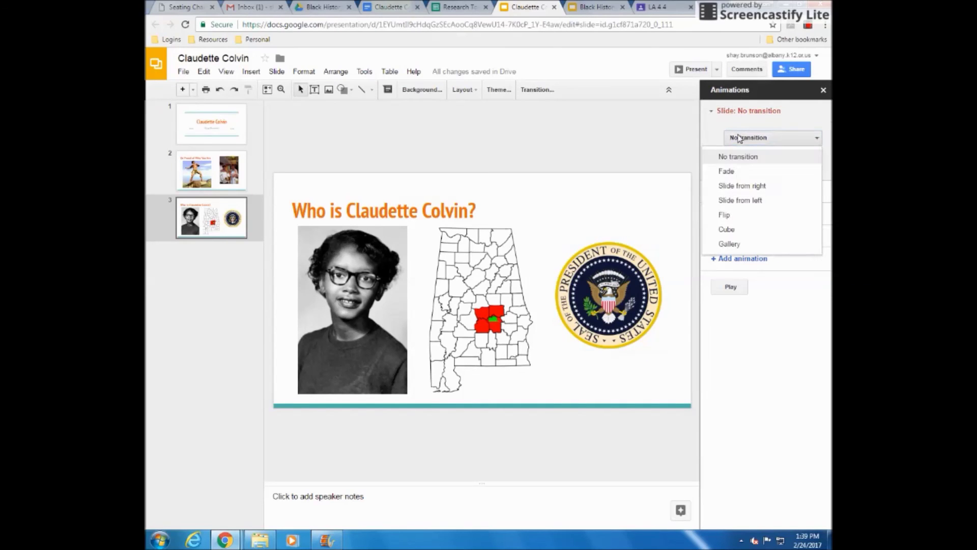
left_click(737, 188)
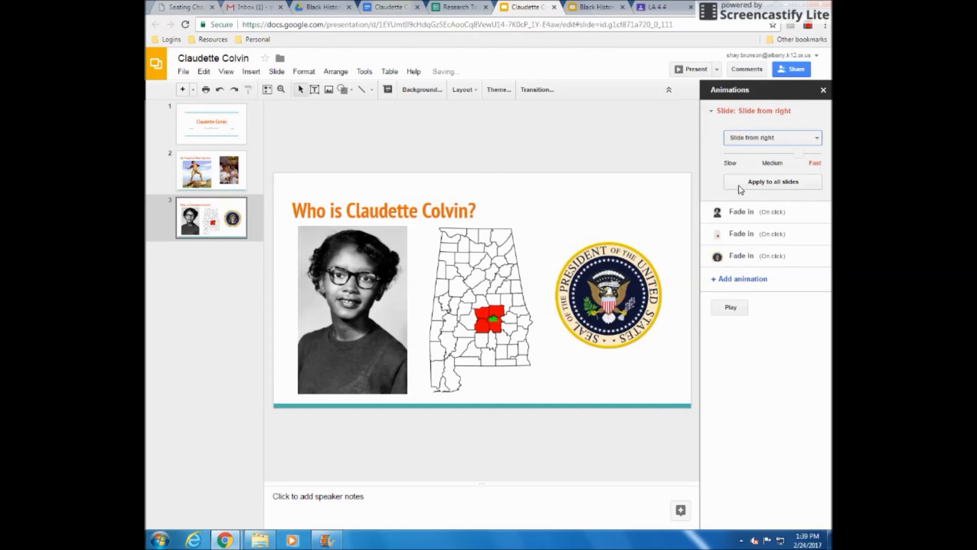
left_click(752, 137)
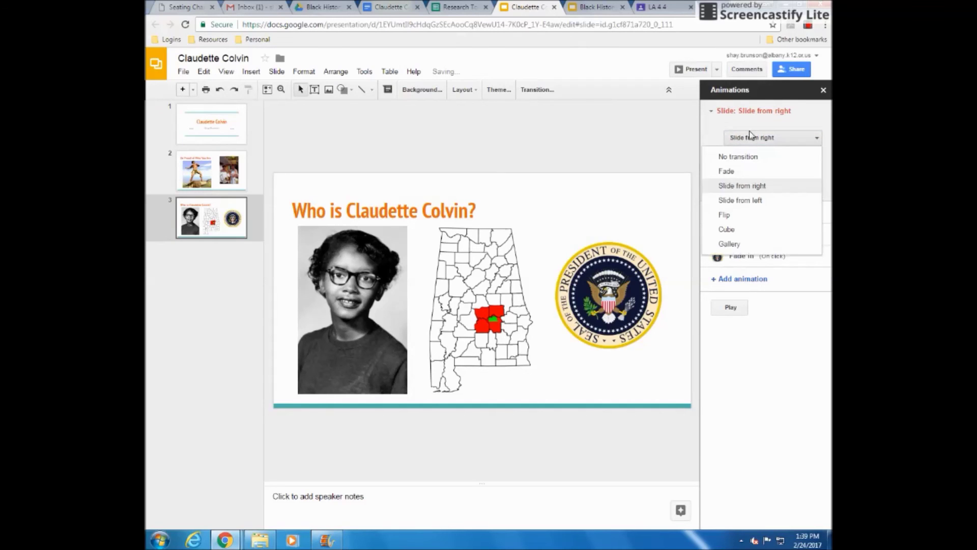
left_click(739, 229)
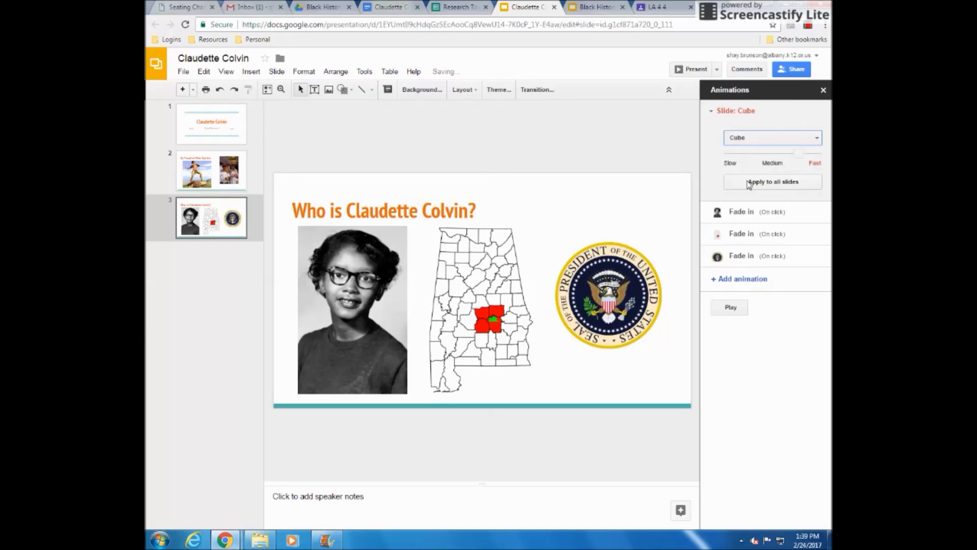
left_click(732, 312)
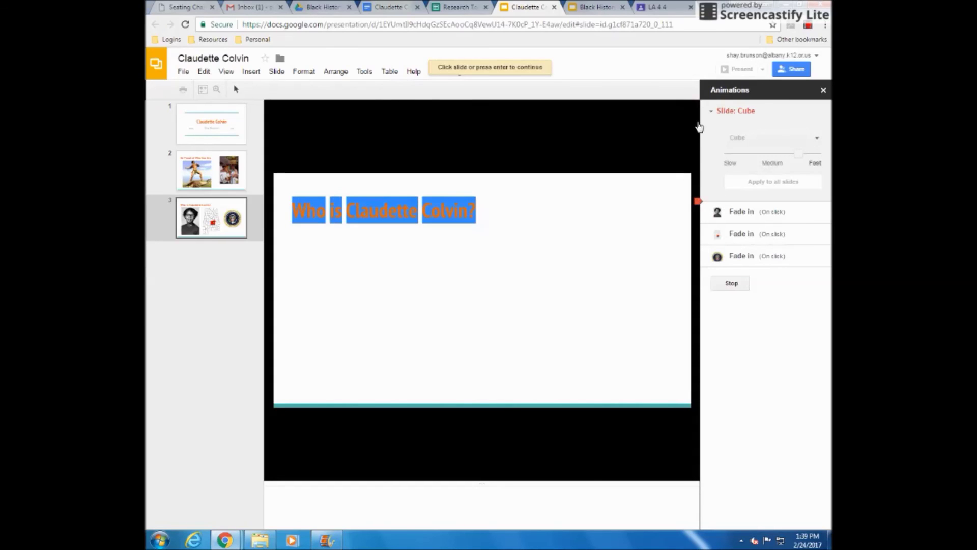
left_click(741, 262)
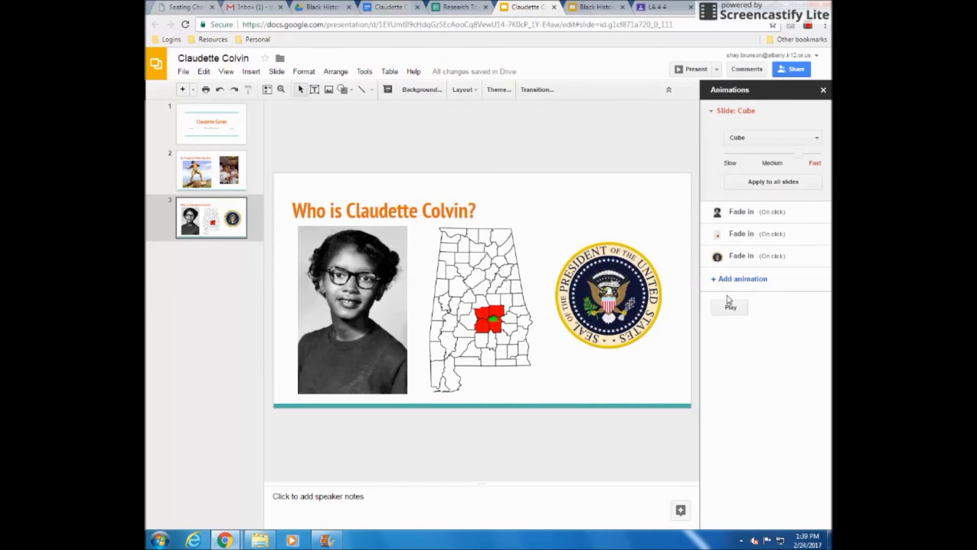
left_click(731, 309)
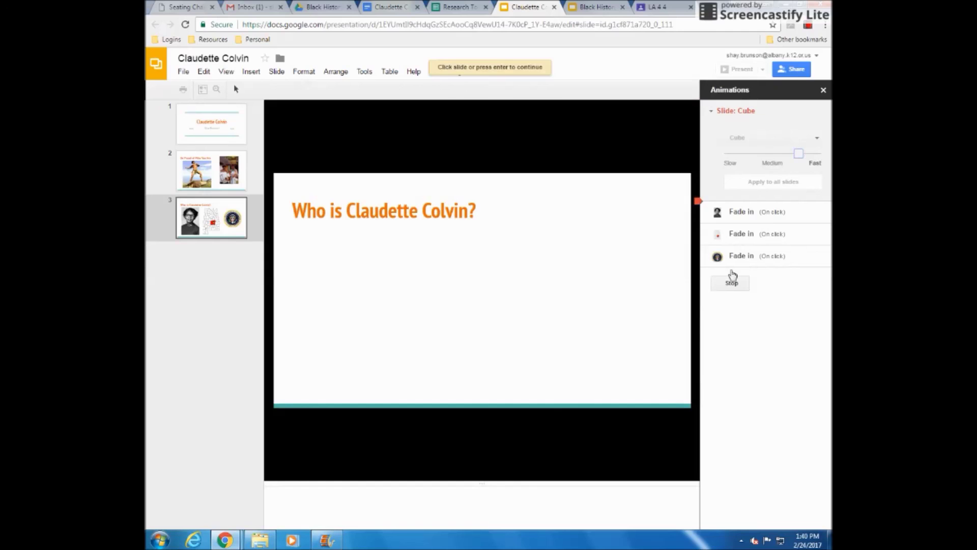
- Set transition speed to medium (2.7 s) and switch back to Slide from right, previewing it
left_click_drag(798, 153, 769, 154)
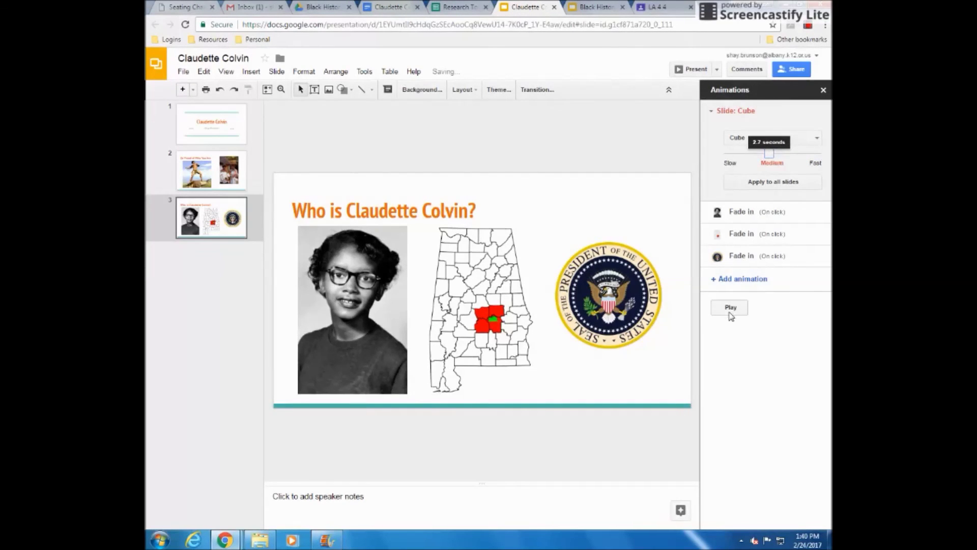
left_click(732, 308)
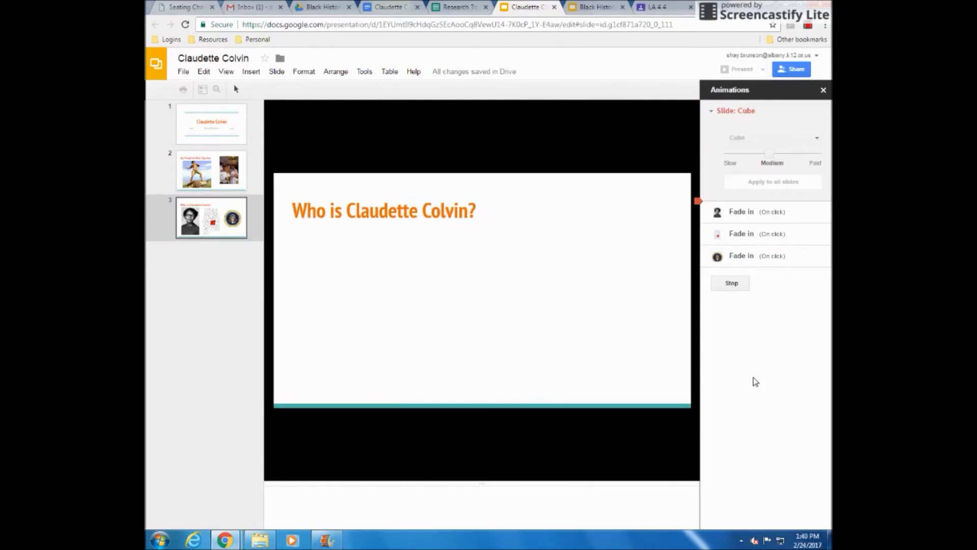
left_click(738, 284)
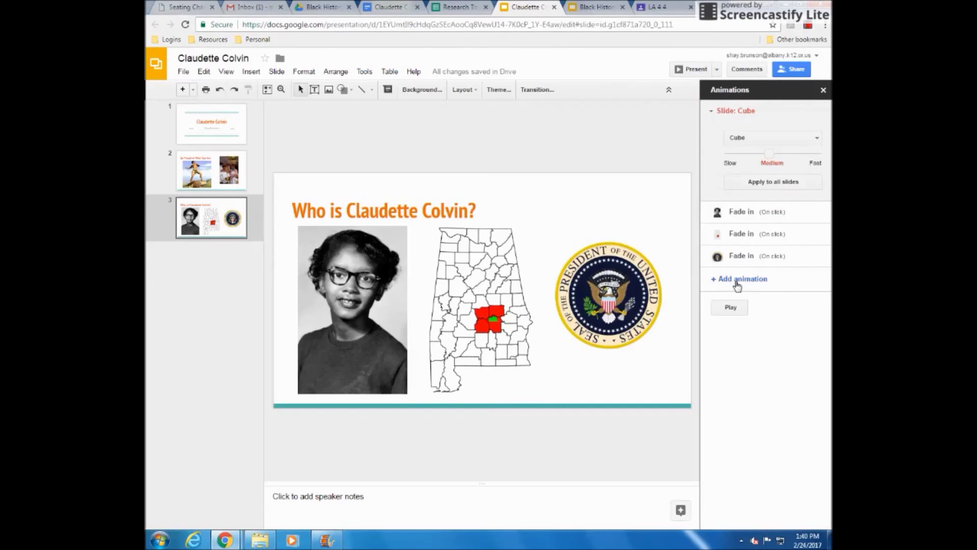
left_click(800, 138)
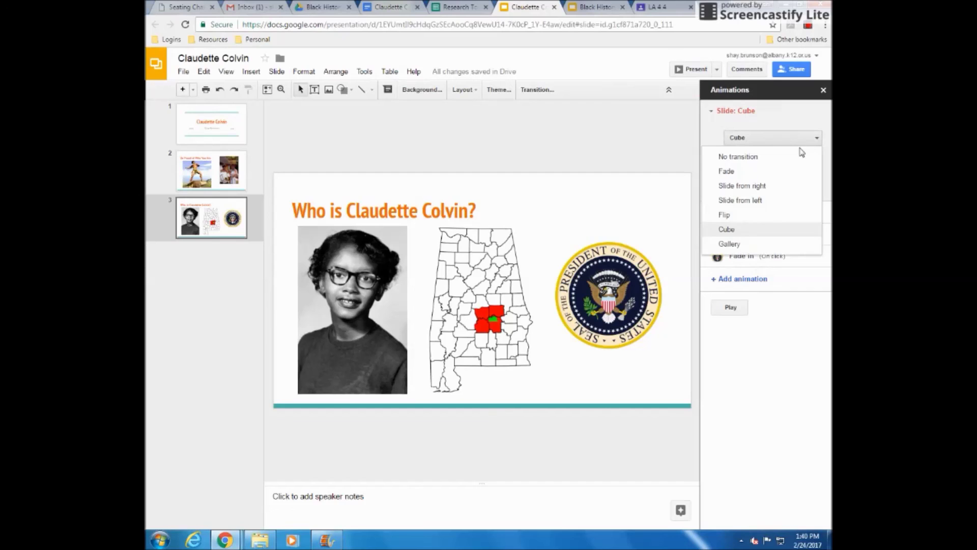
left_click(783, 186)
left_click(735, 307)
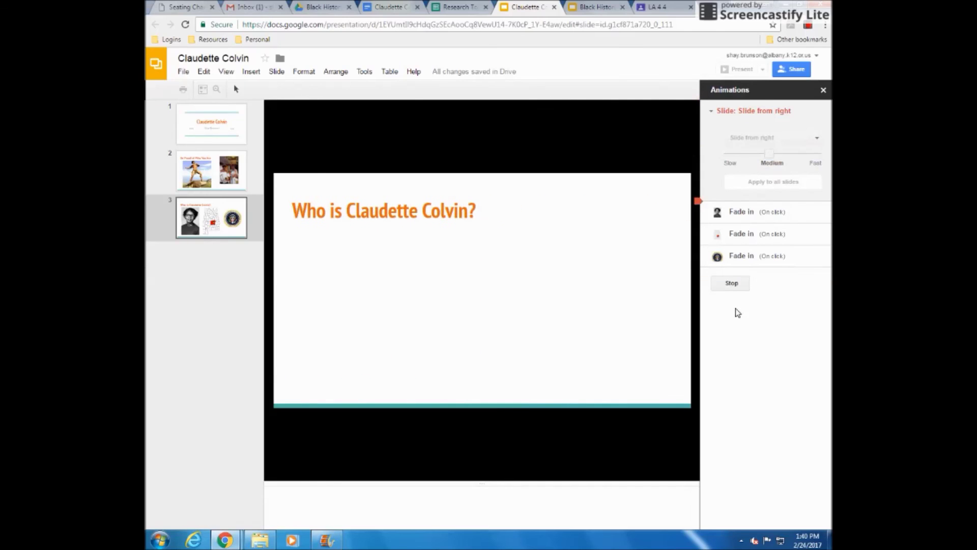
- Dismiss the Animations side panel so slide 3 fills the editor
left_click(823, 91)
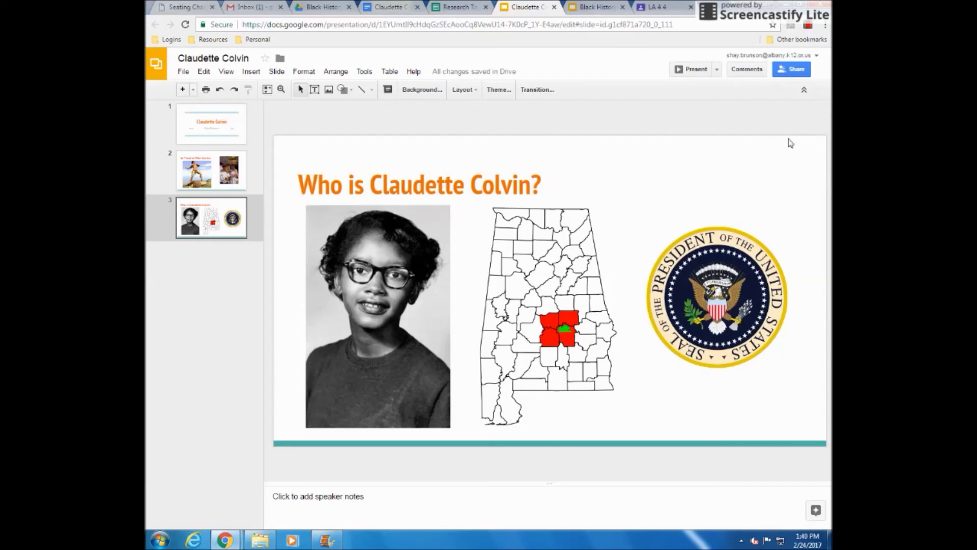